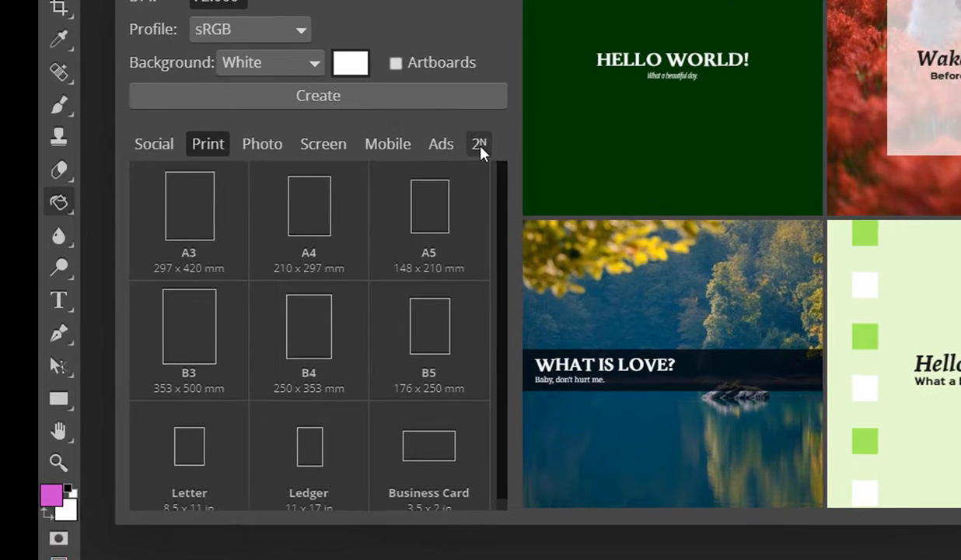
- Create the 256 × 256 px Pattern1 document from the 2ᴺ presets, adjusting the DPI
left_click(277, 262)
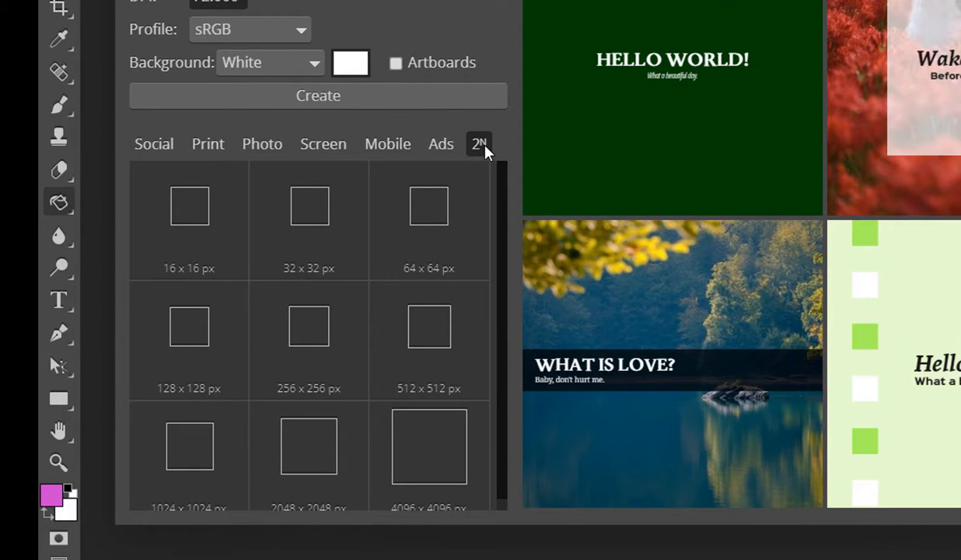
scroll(307, 362, "down", 1)
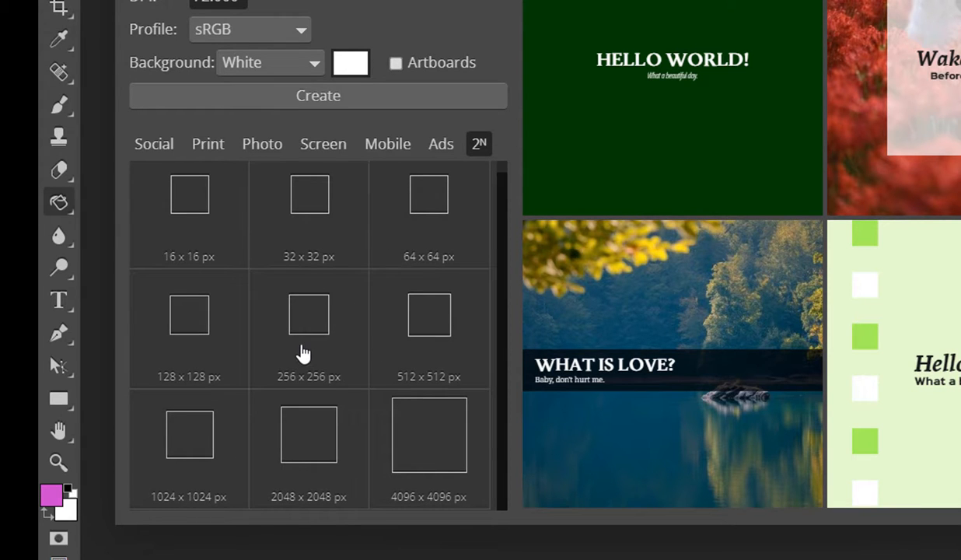
left_click(323, 367)
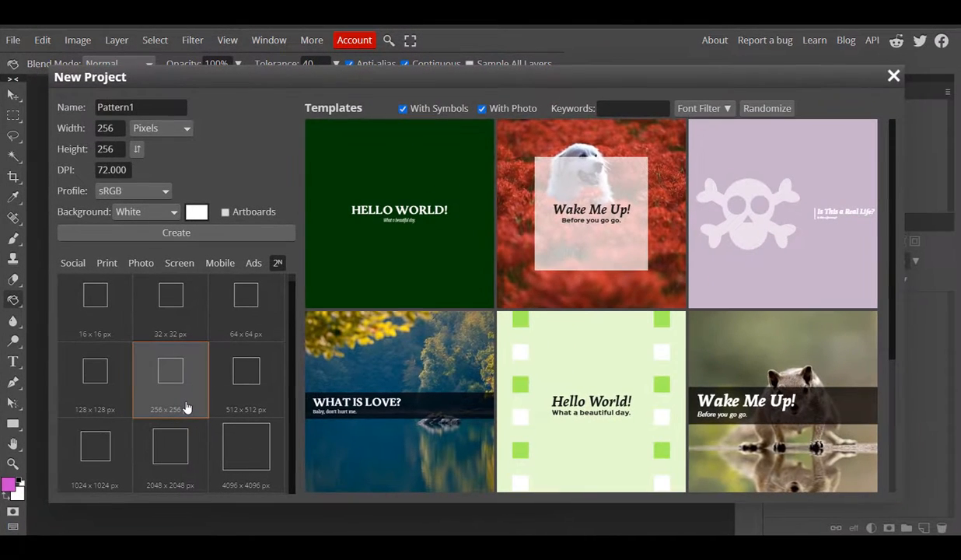
double_click(110, 171)
left_click(109, 171)
left_click(172, 236)
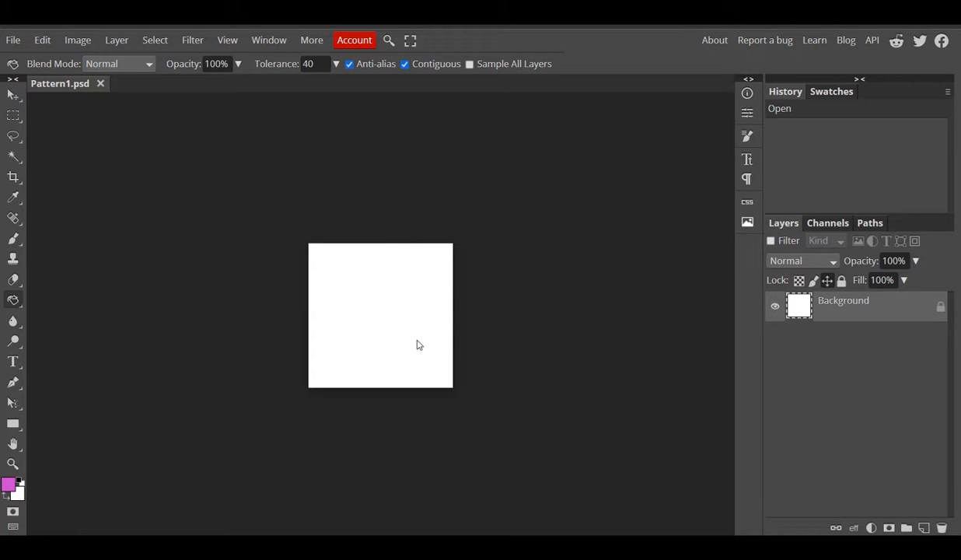
- Fit the canvas, reset default colours, and set the foreground colour to pink e857e8
key("ctrl+0")
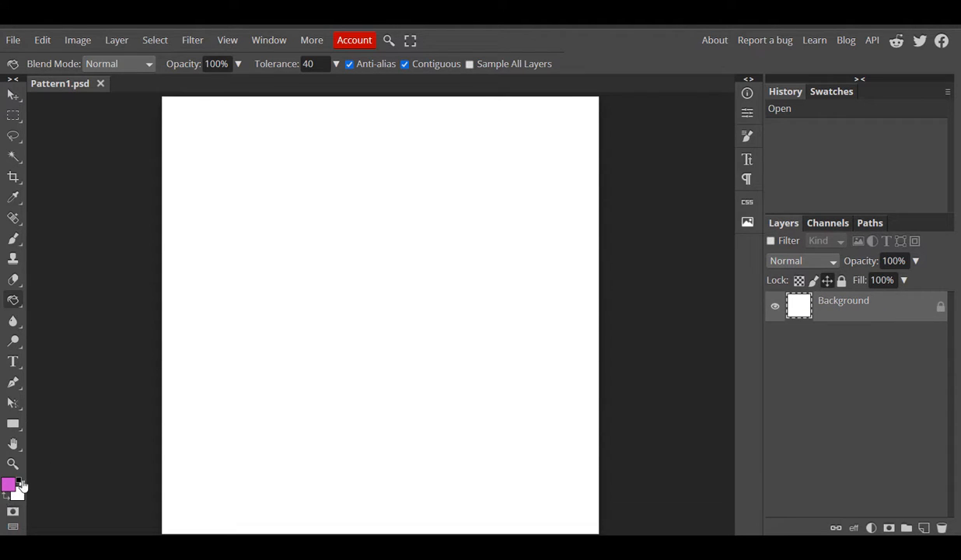
left_click(6, 494)
left_click(9, 485)
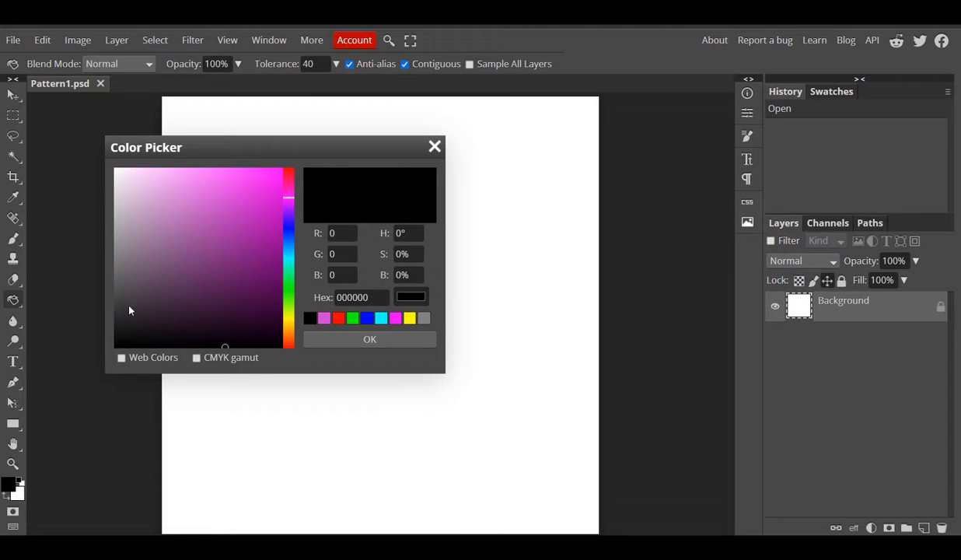
mouse_move(212, 243)
left_mouse_down()
mouse_move(210, 227)
mouse_move(236, 208)
mouse_move(219, 184)
left_mouse_up()
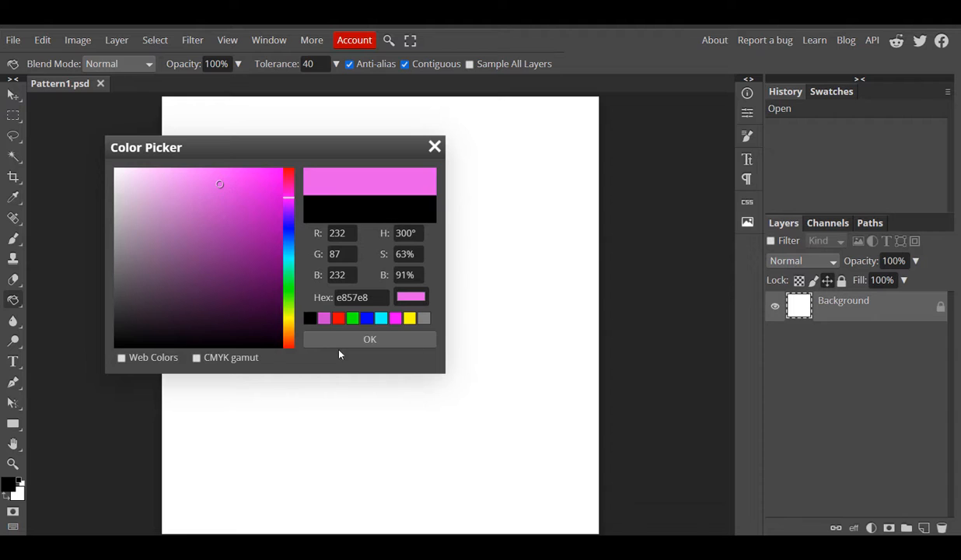
left_click(315, 339)
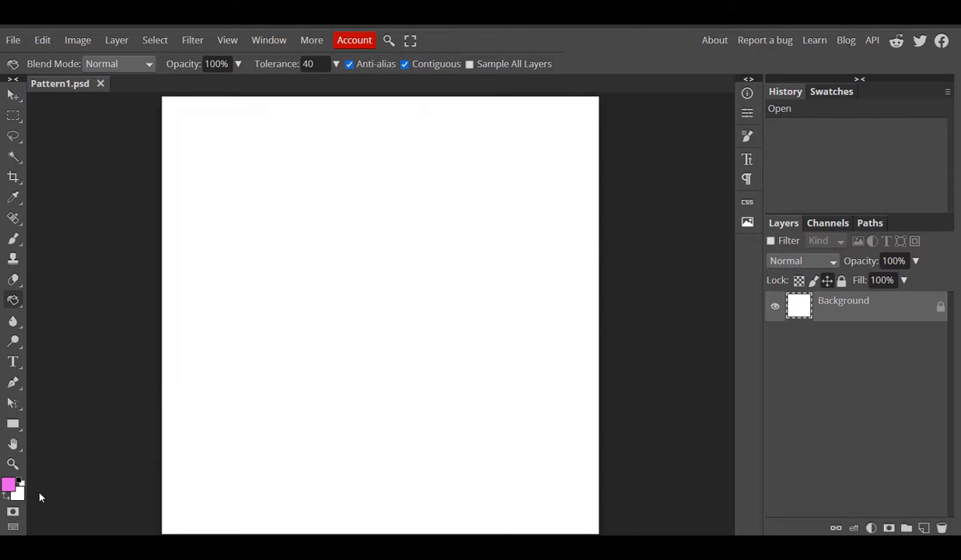
- Fill the white canvas pink with the Paint Bucket and add an empty Layer 1 above
right_click(11, 301)
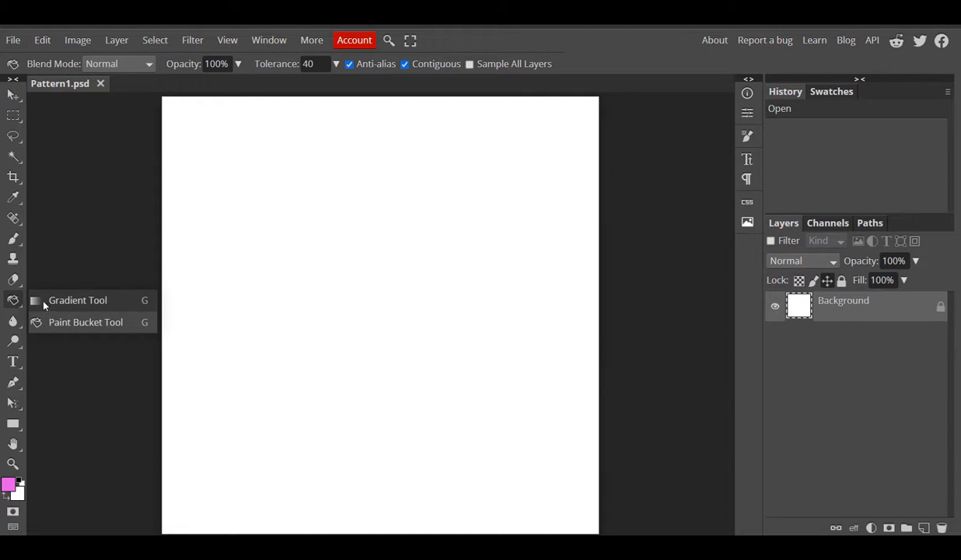
left_click(43, 301)
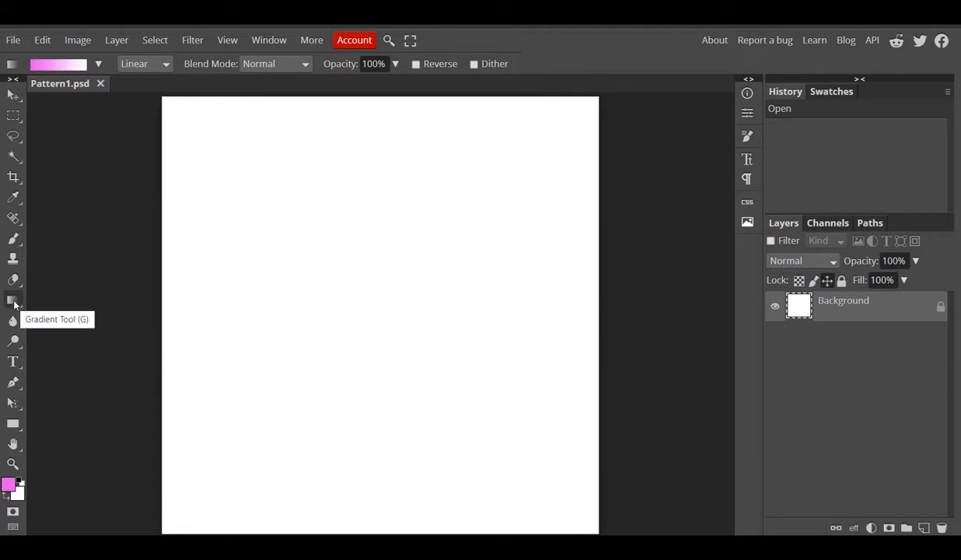
right_click(14, 304)
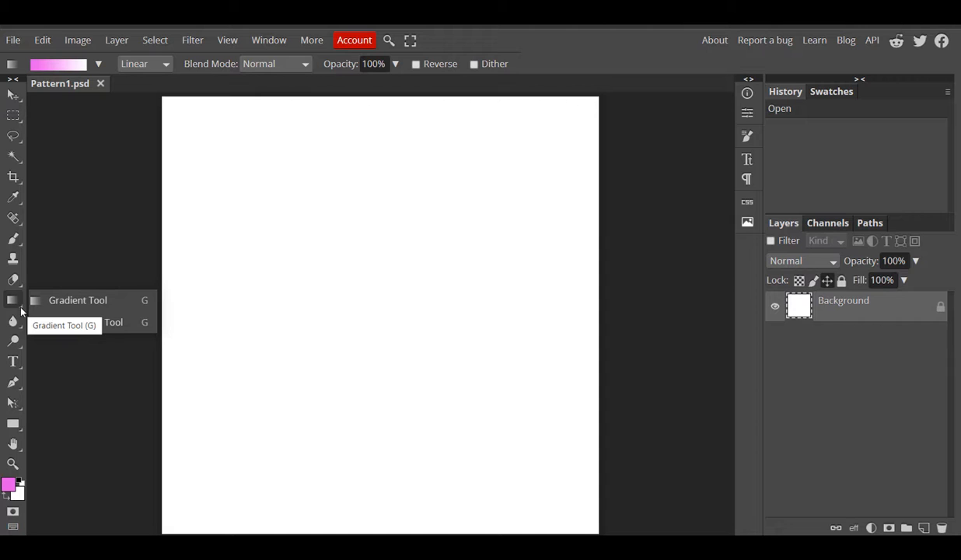
left_click(14, 305)
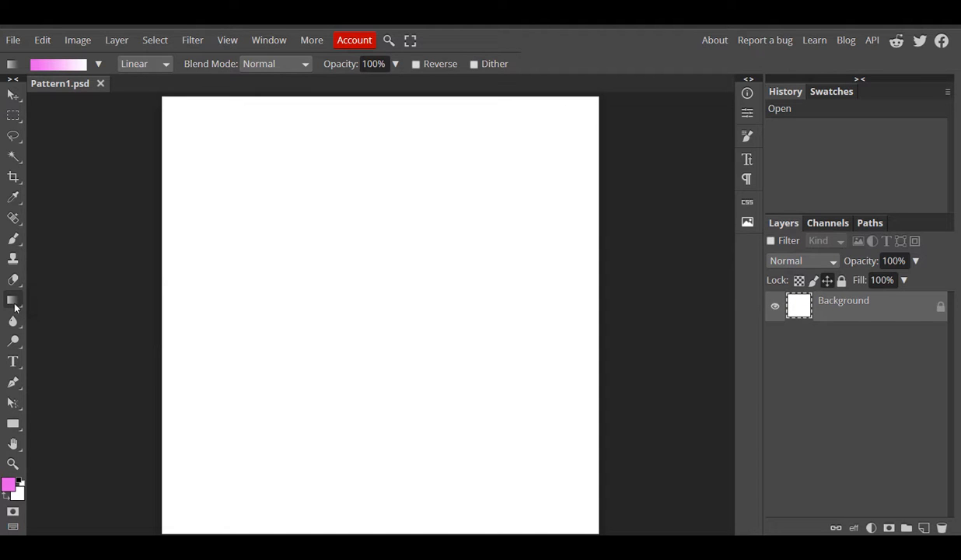
left_click(14, 305)
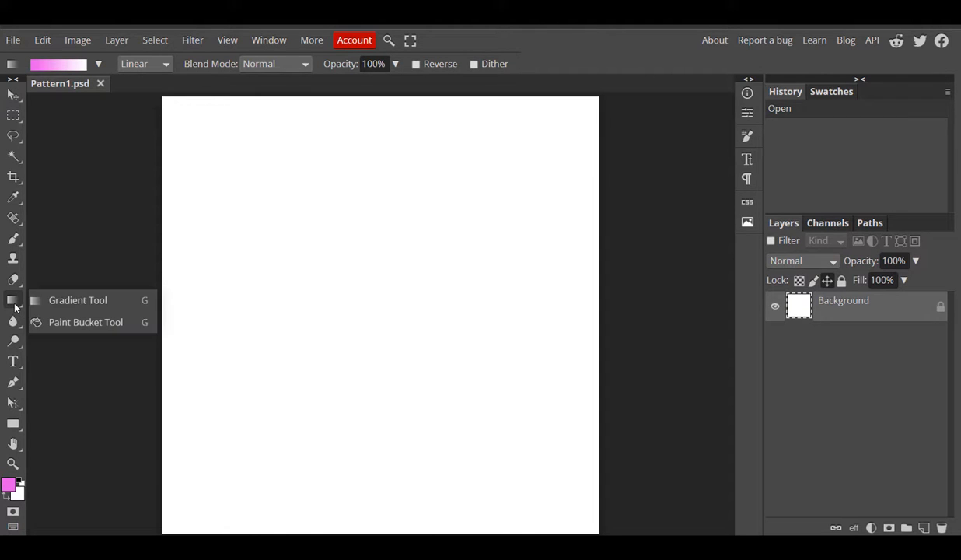
left_click(69, 322)
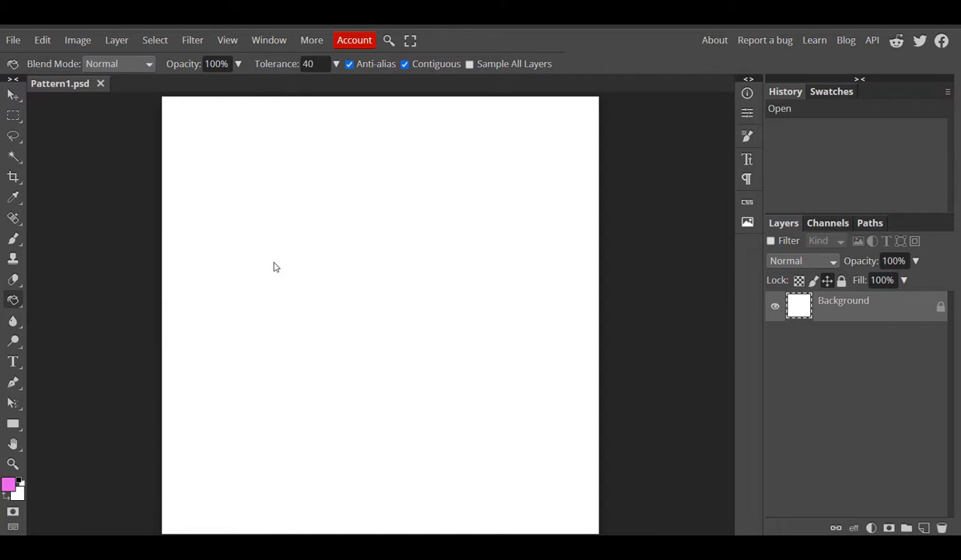
left_click(376, 288)
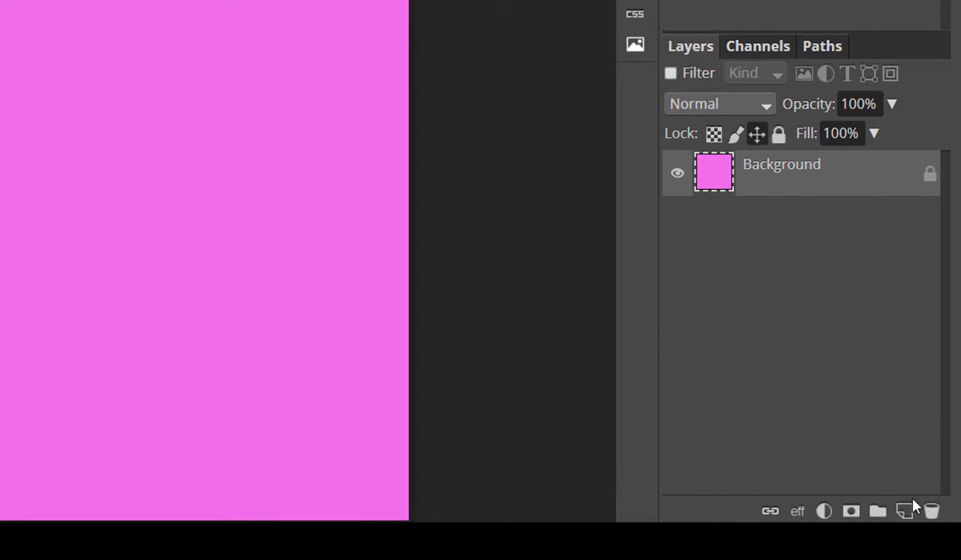
left_click(906, 512)
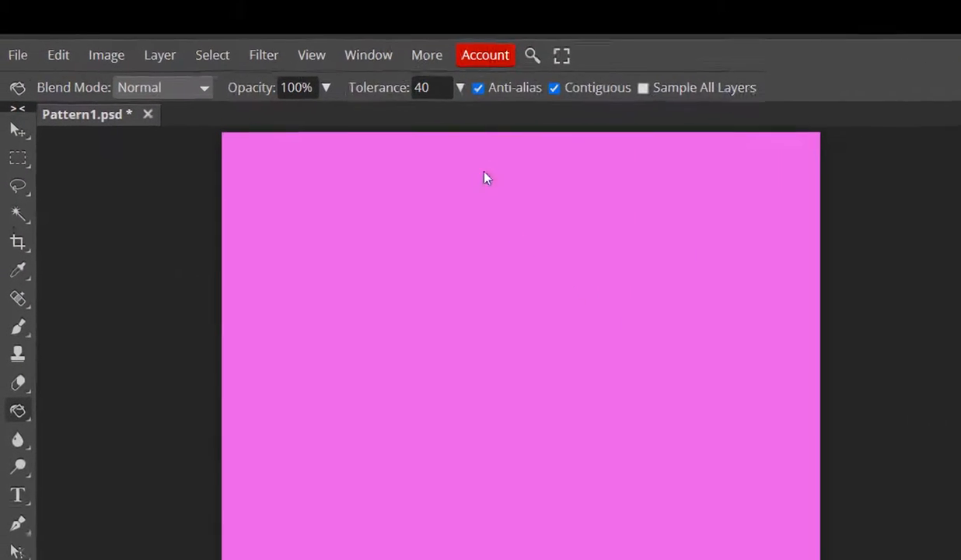
left_click(110, 45)
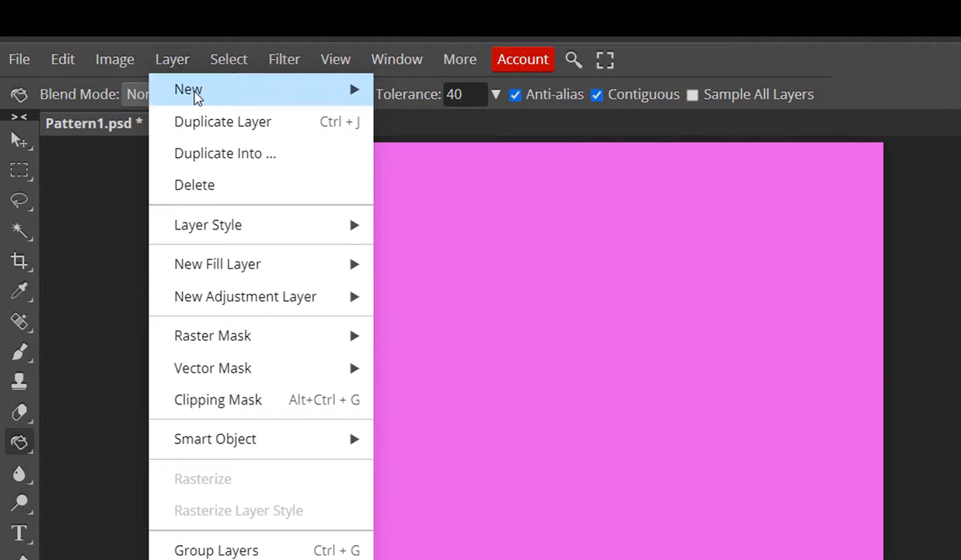
mouse_move(193, 94)
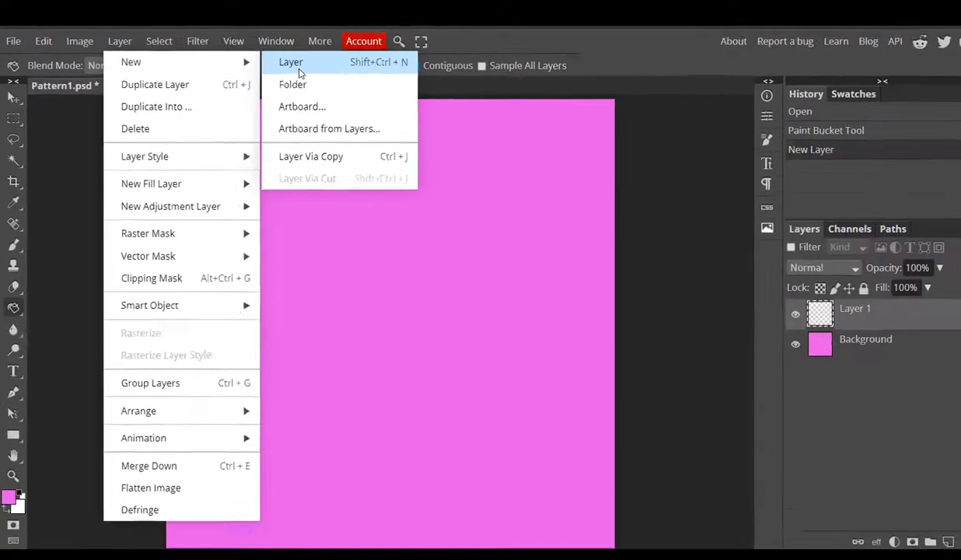
left_click(400, 98)
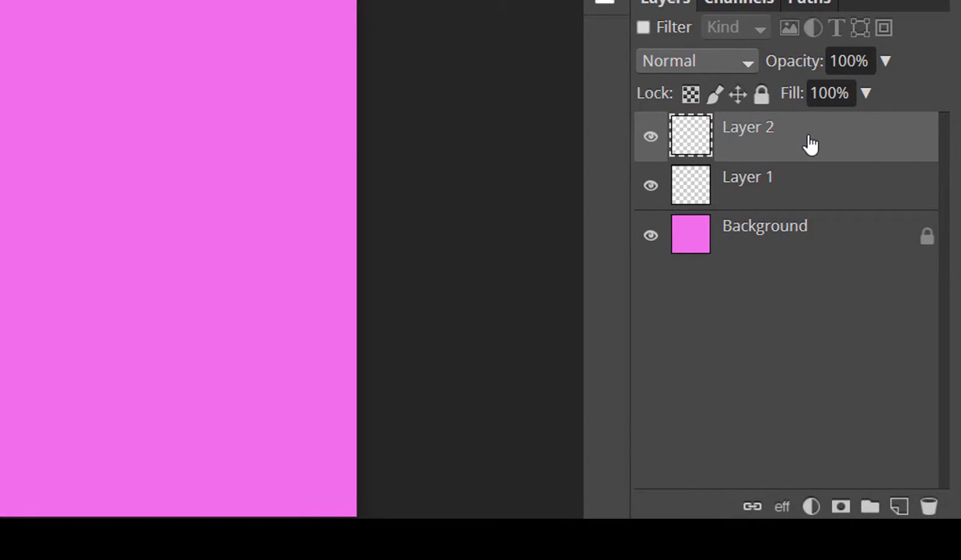
left_click(931, 506)
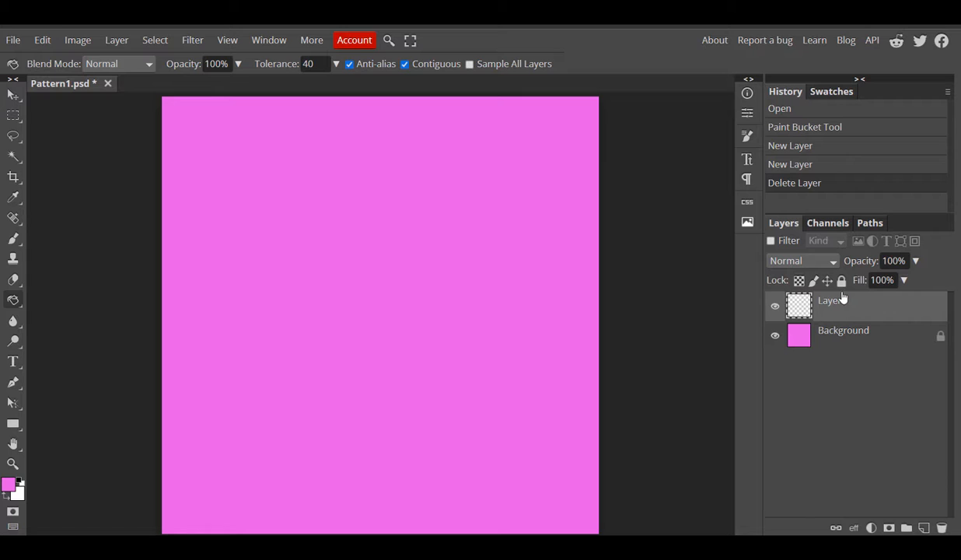
left_click(847, 338)
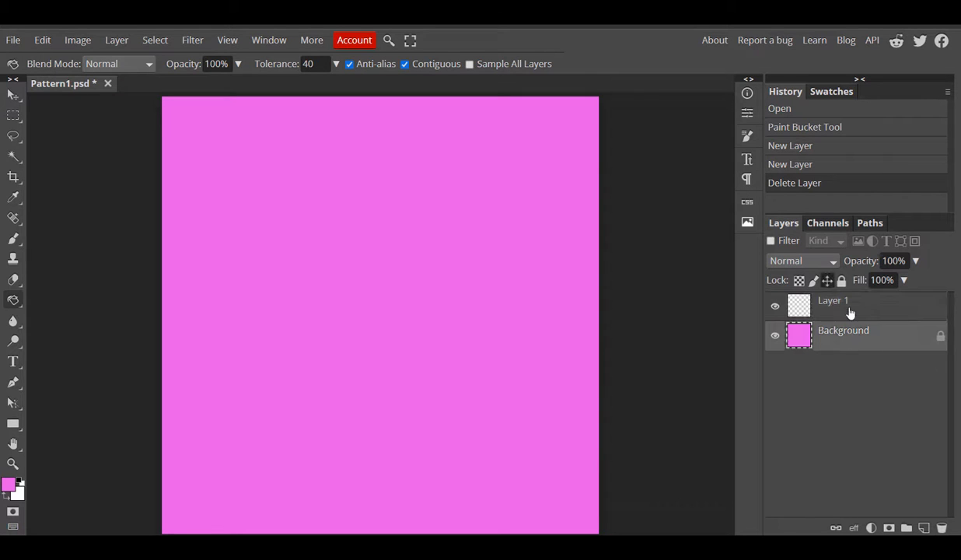
left_click(849, 309)
left_click(848, 333)
left_click(840, 307)
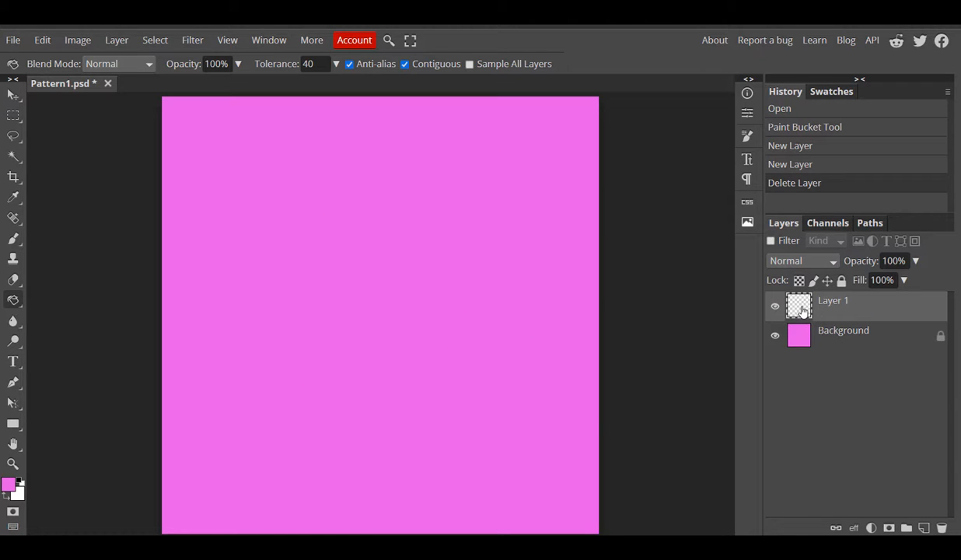
left_click(800, 333)
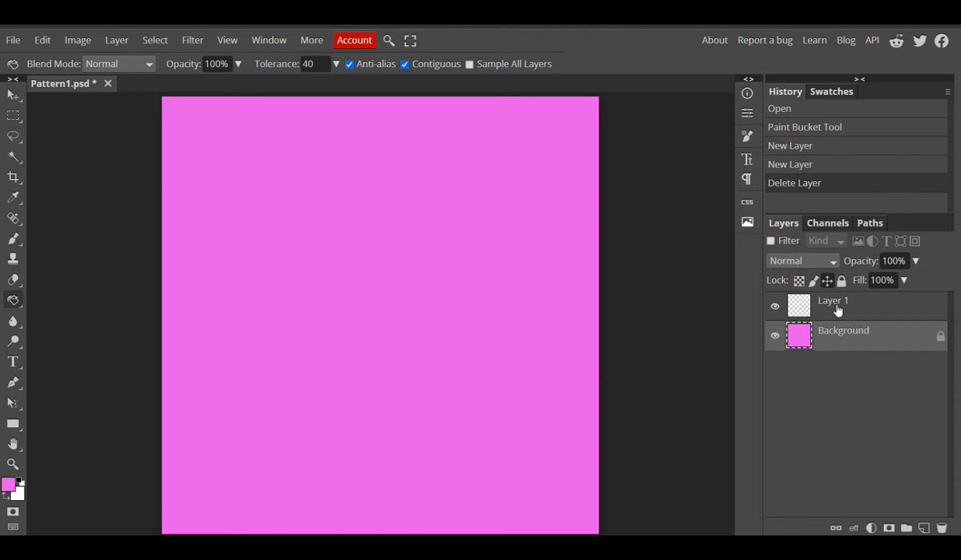
left_click(838, 309)
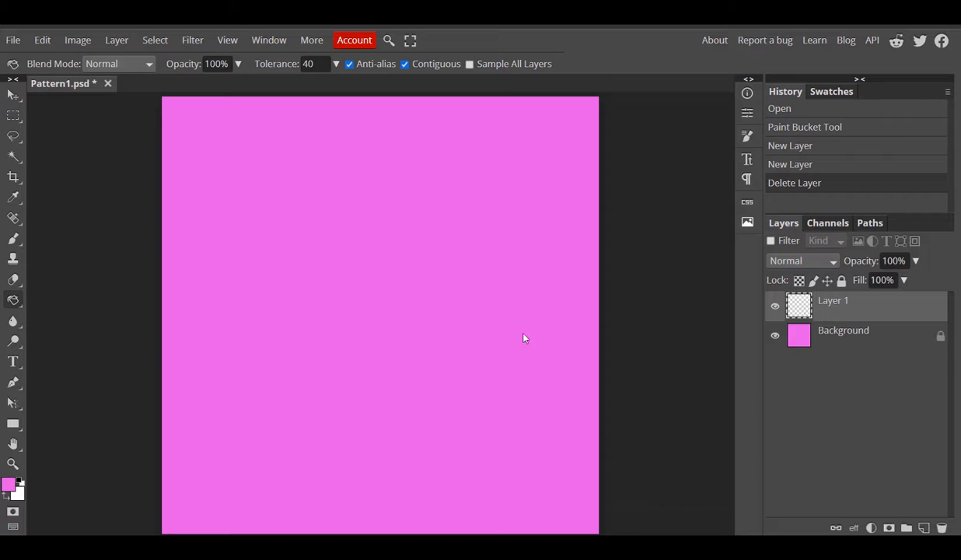
- Draw a 165 × 165 px circular selection with Ellipse Select in the canvas middle
right_click(17, 118)
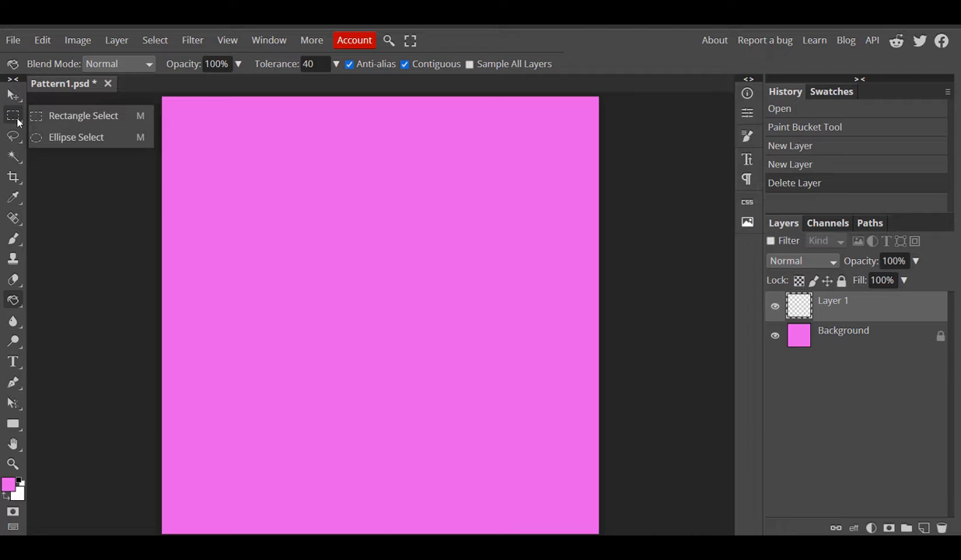
left_click(16, 117)
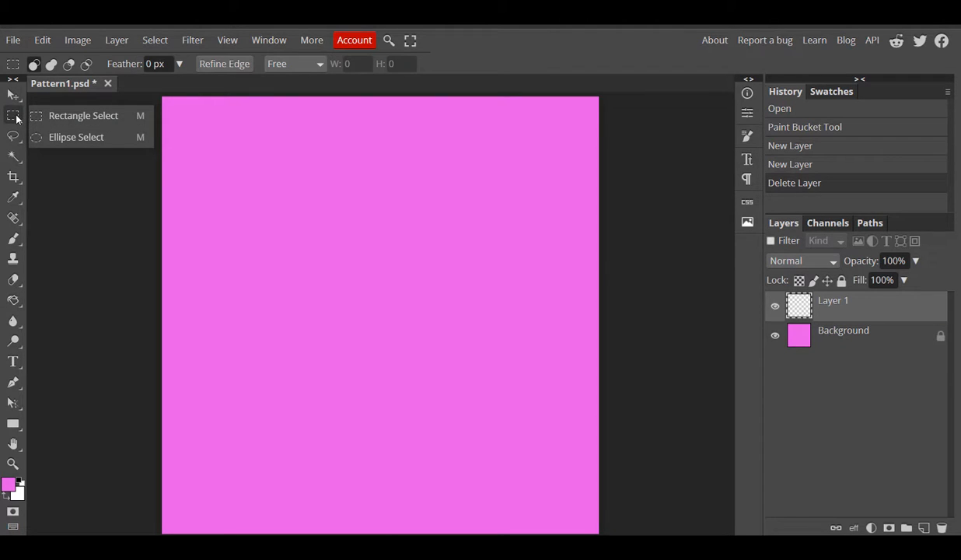
left_click(93, 139)
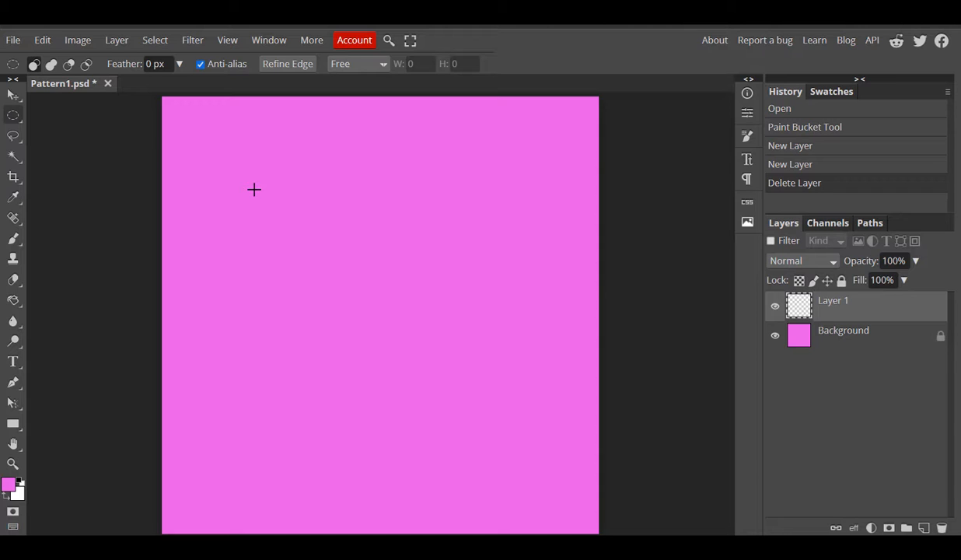
left_click_drag(253, 189, 536, 469)
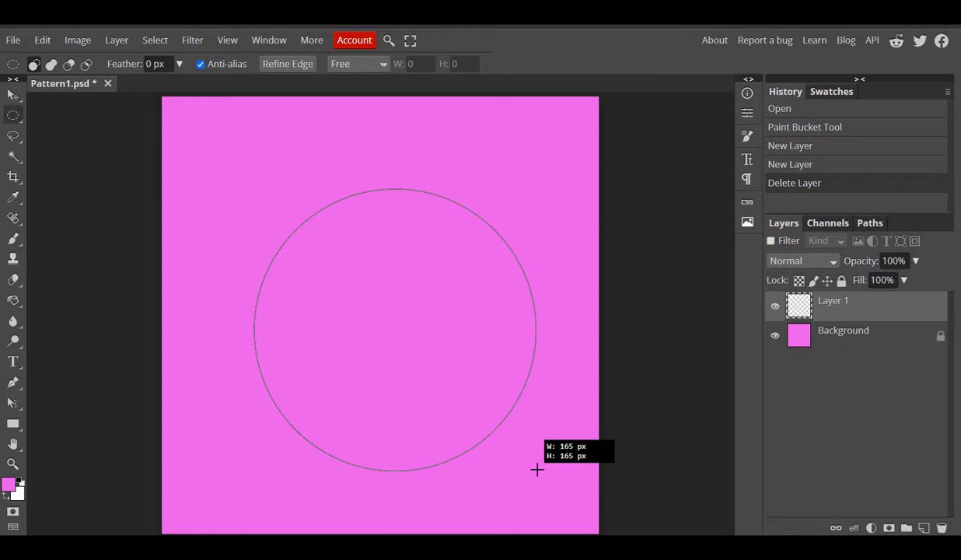
left_click_drag(536, 469, 536, 468)
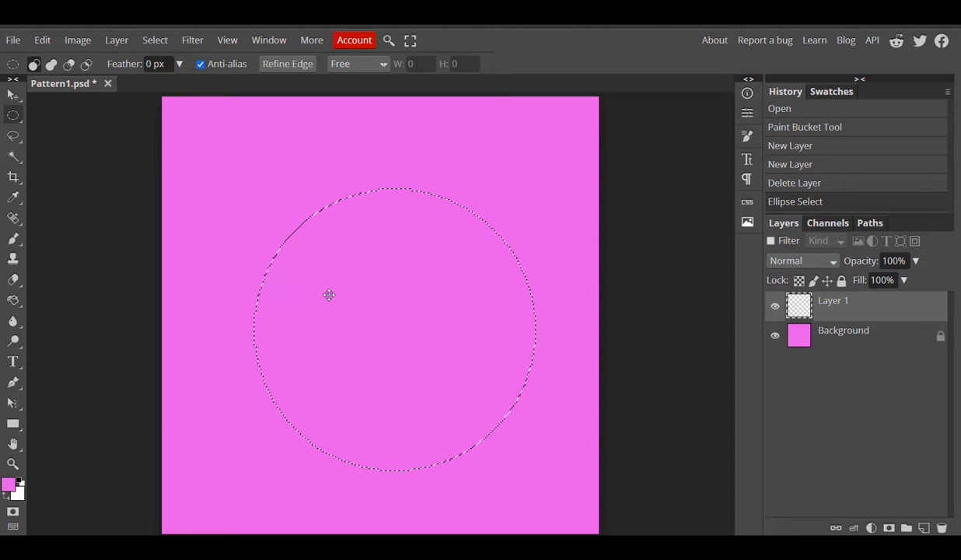
- Shift the circle selection up-left to centre it, toggling the Background's visibility to check
mouse_move(333, 301)
left_mouse_down()
mouse_move(311, 285)
mouse_move(333, 282)
mouse_move(316, 283)
mouse_move(324, 336)
mouse_move(342, 313)
left_mouse_up()
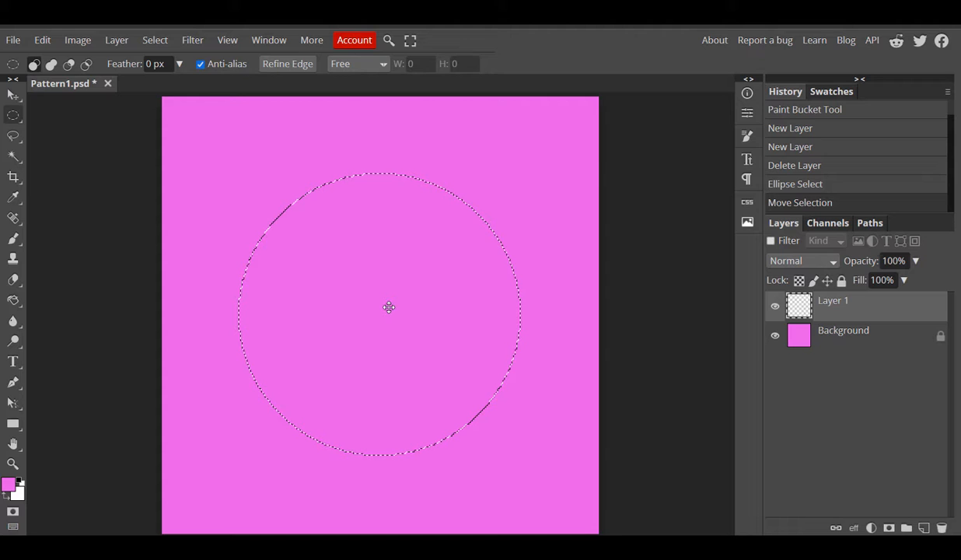
left_click(775, 338)
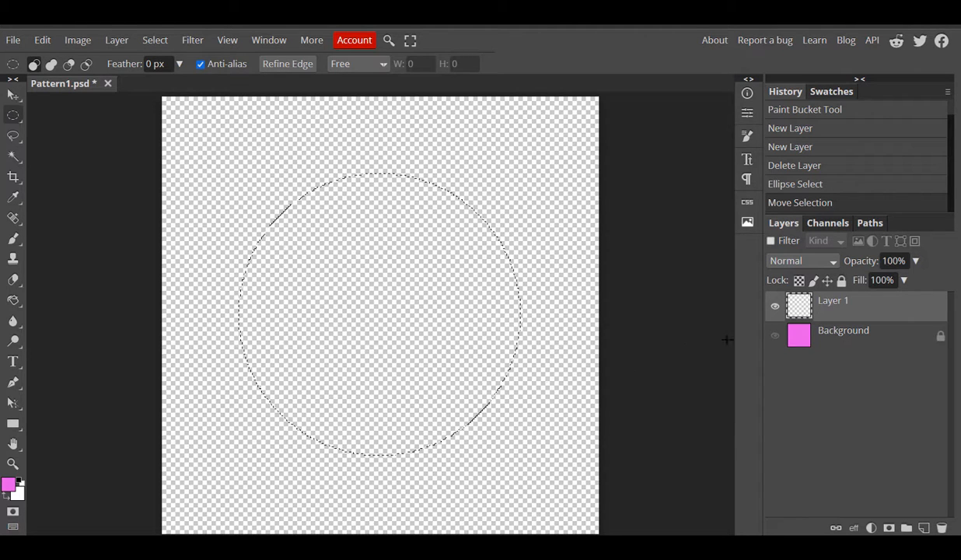
left_click(776, 339)
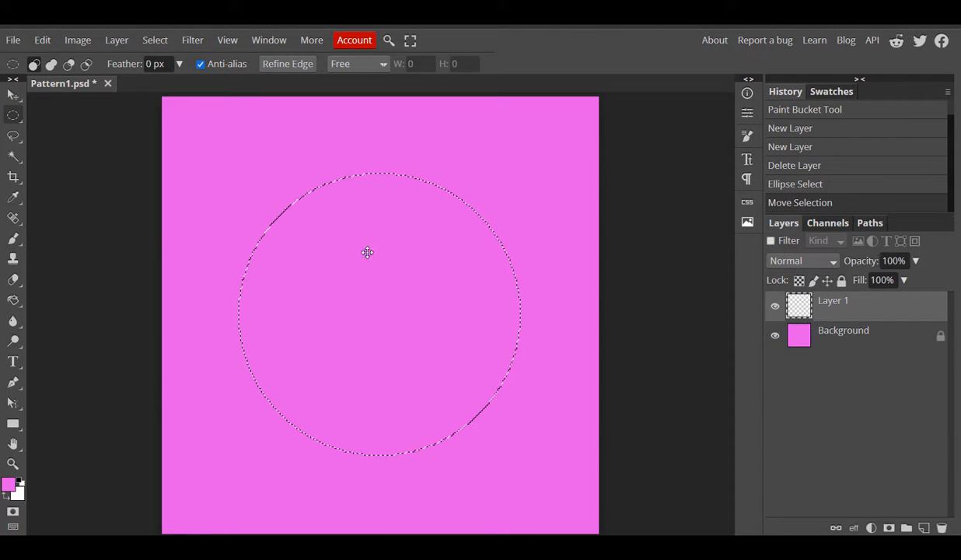
- Set the foreground colour to mustard yellow cdbb37
left_click(8, 487)
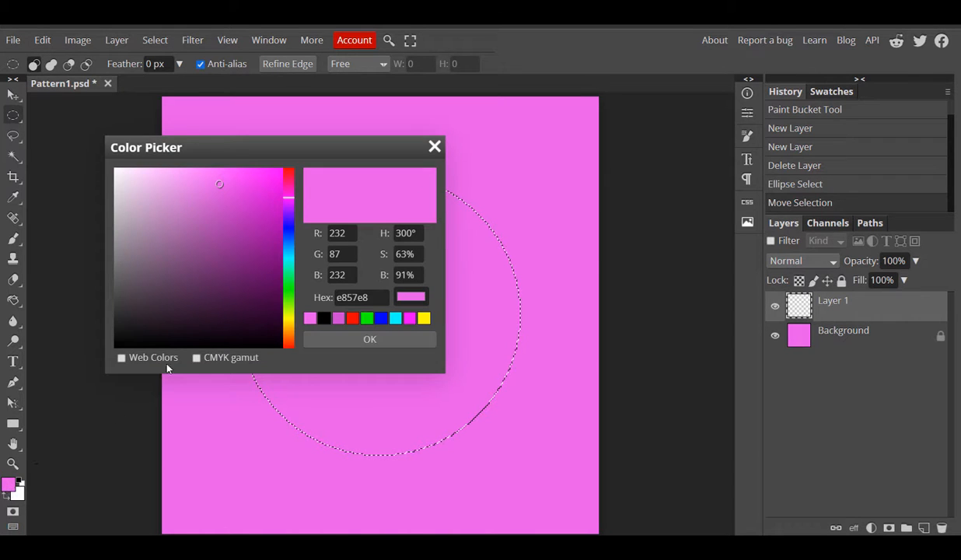
left_click_drag(292, 199, 295, 323)
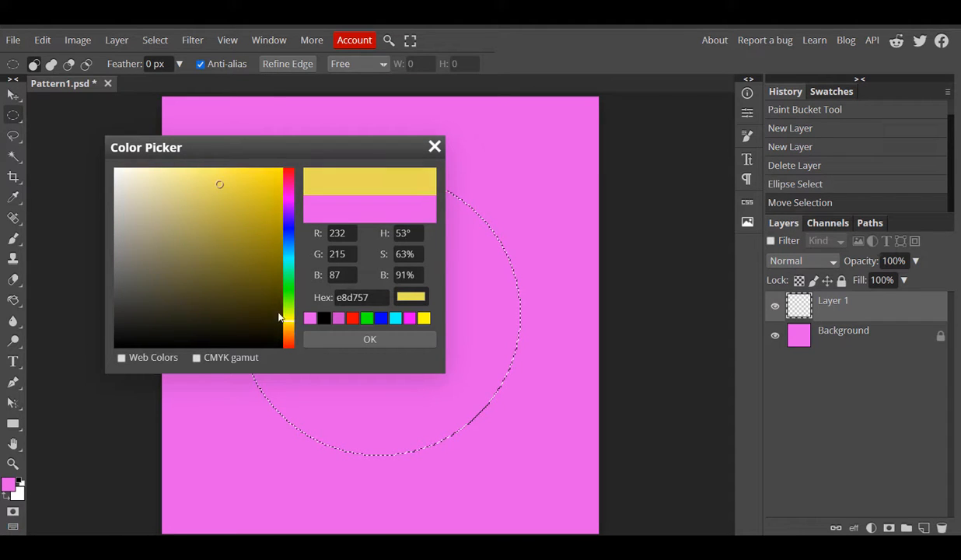
left_click_drag(219, 187, 238, 206)
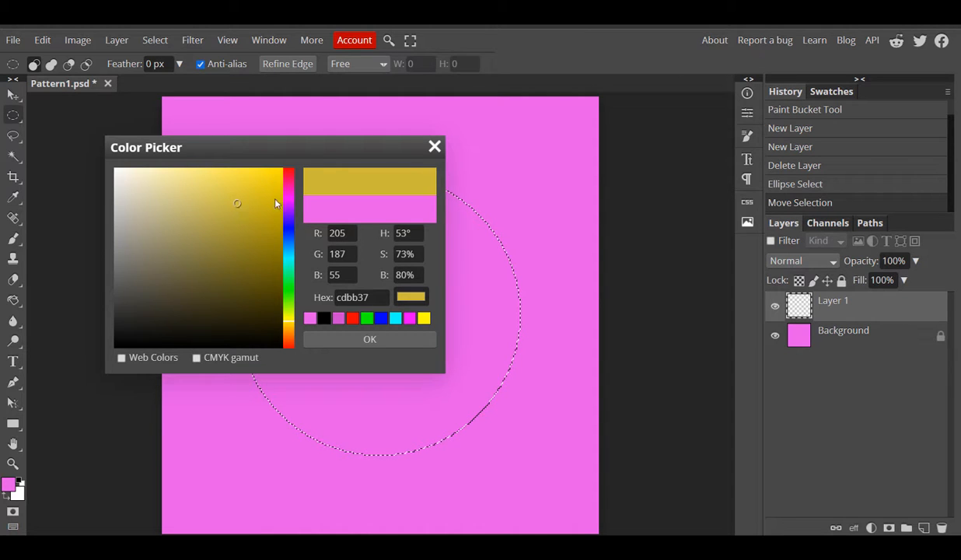
left_click(337, 342)
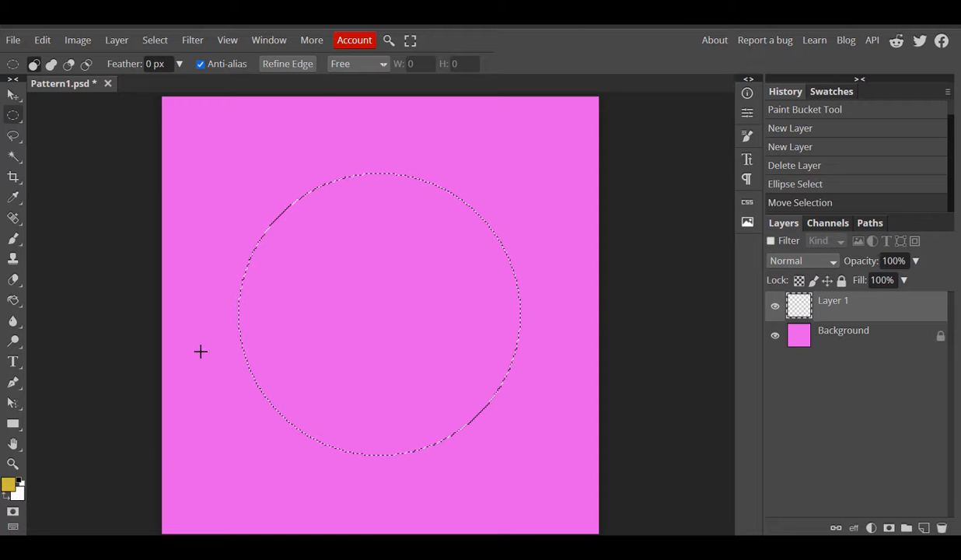
- Fill the circle on Layer 1 with yellow using the Paint Bucket, then undo and redo it
left_click(13, 301)
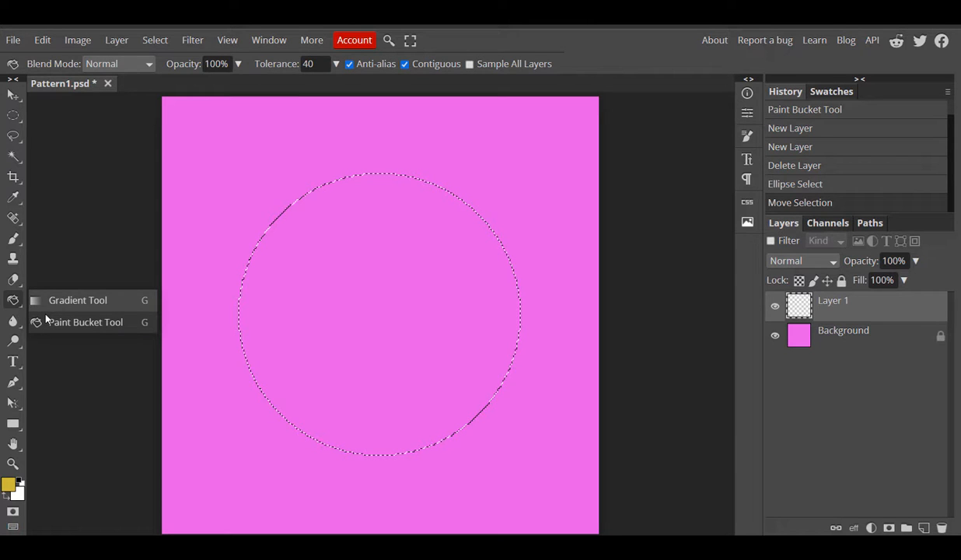
left_click(47, 320)
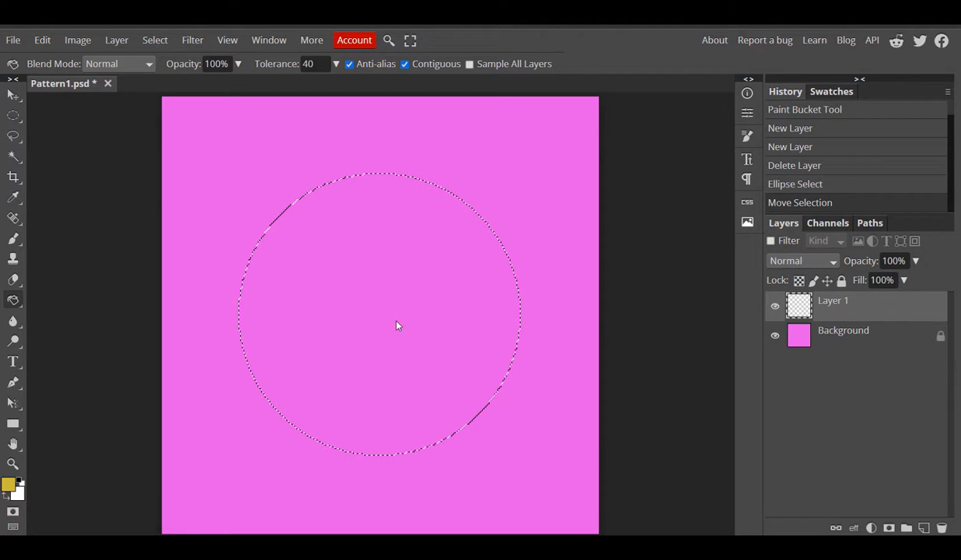
left_click(377, 299)
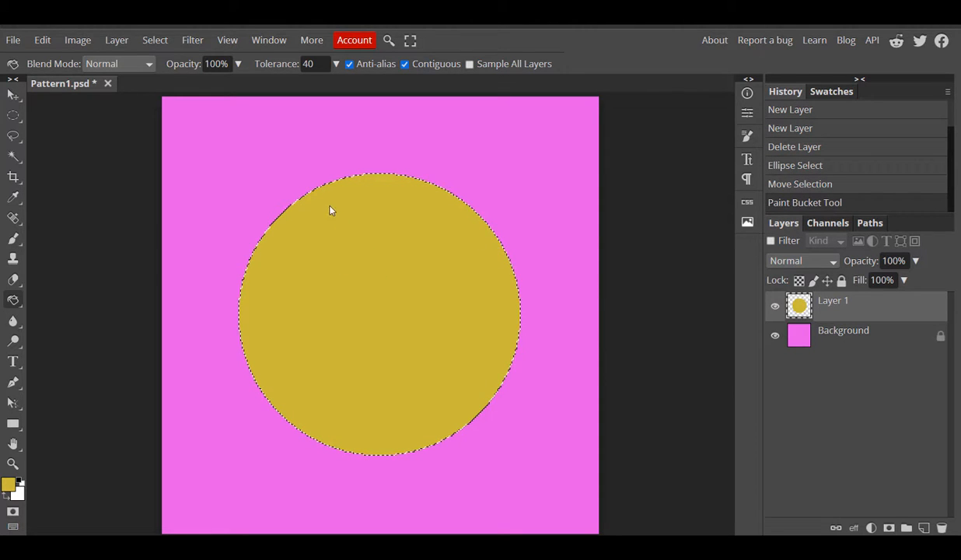
left_click(44, 43)
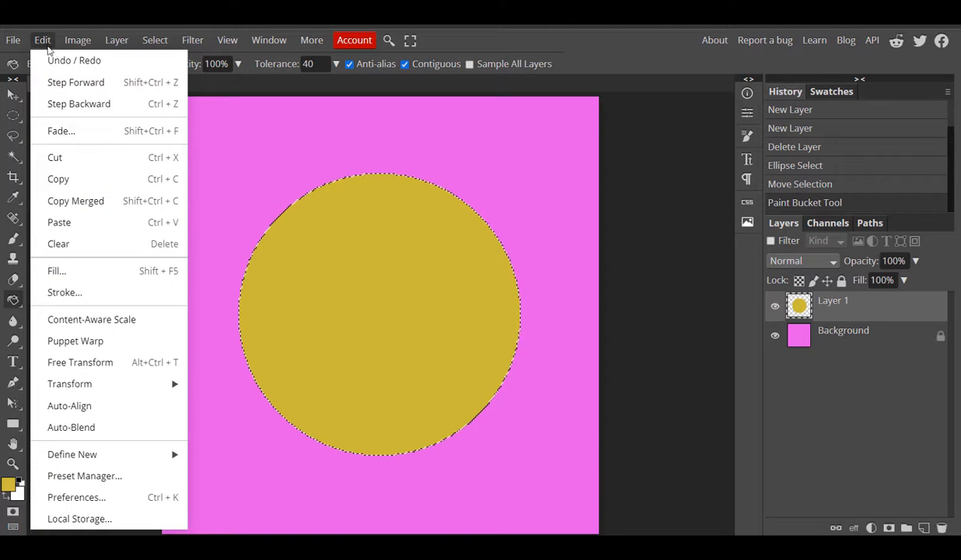
left_click(62, 106)
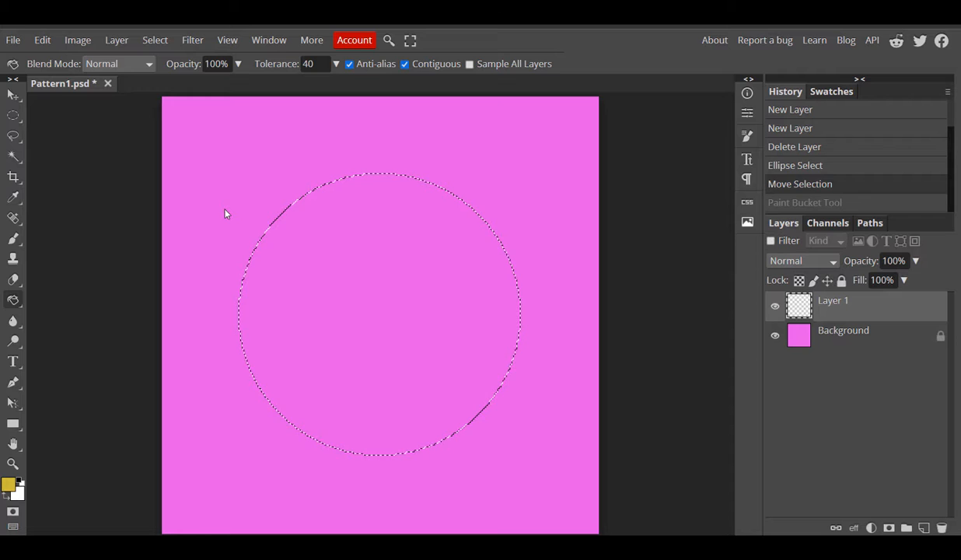
key("ctrl+shift+z")
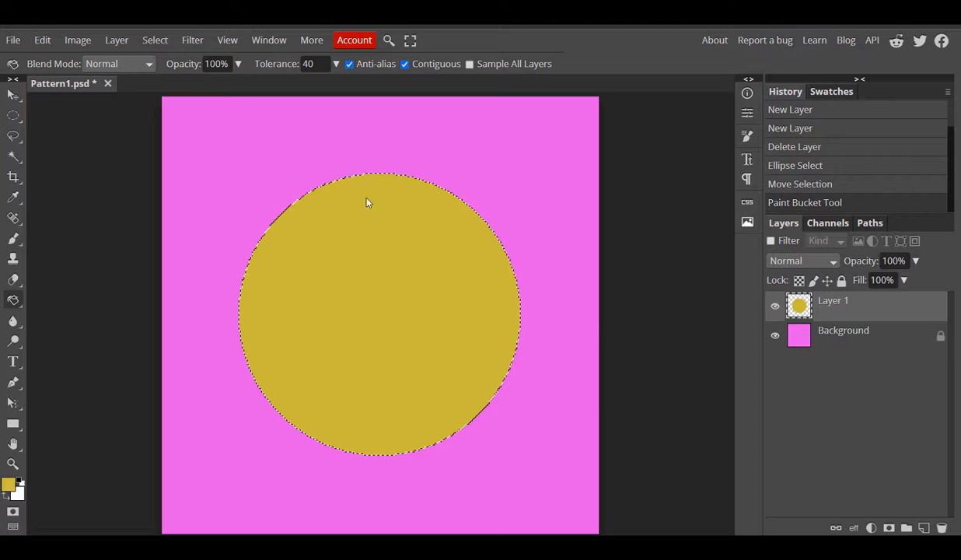
- Deselect the circle and define the yellow-circle-on-pink image as a new pattern
left_click(153, 44)
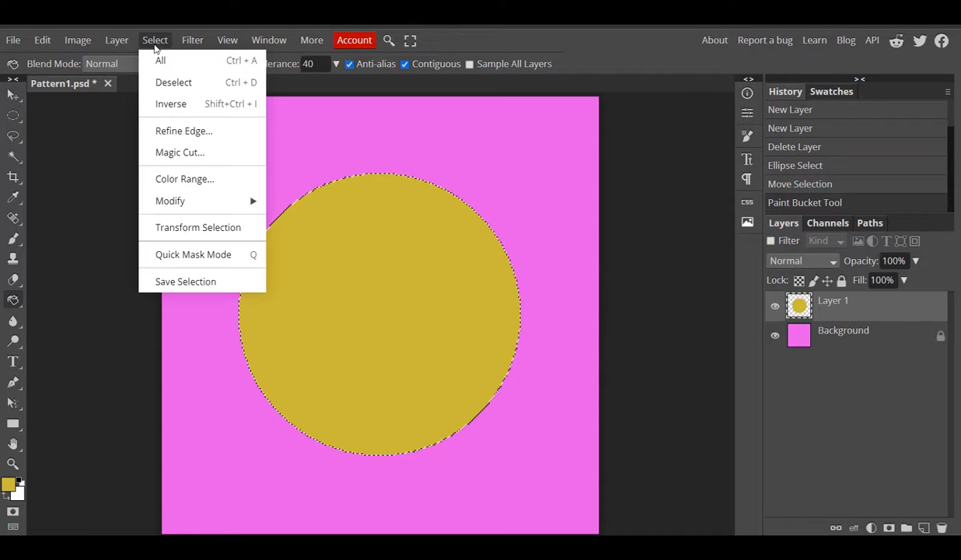
left_click(172, 83)
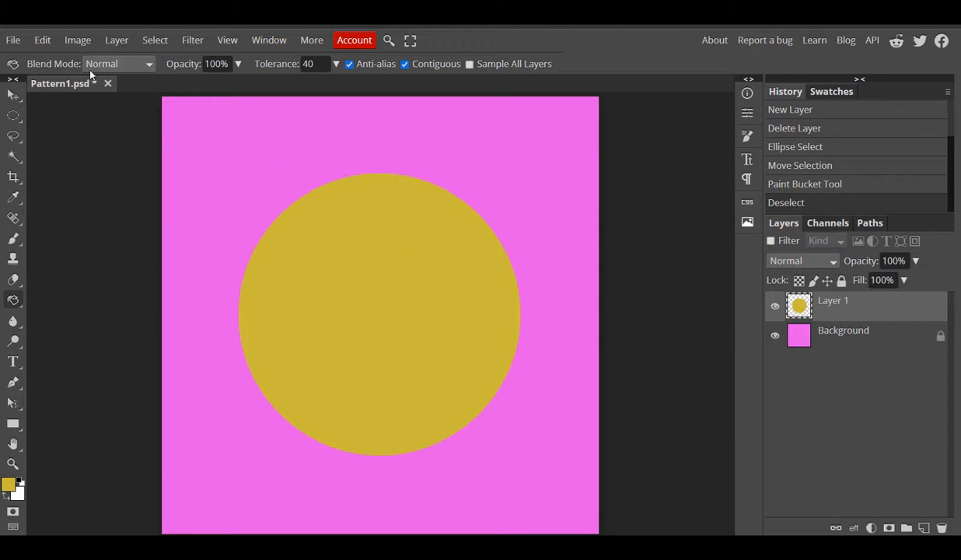
left_click(77, 40)
mouse_move(34, 39)
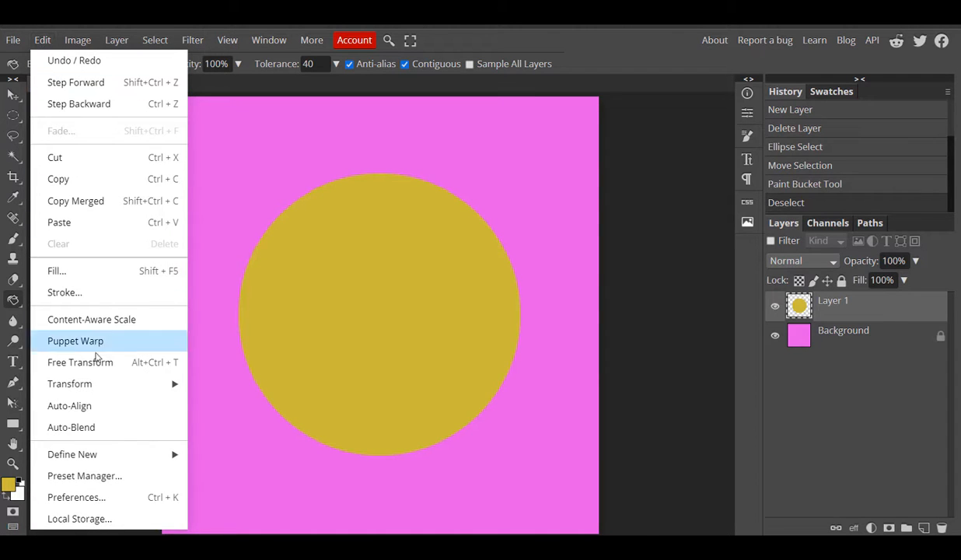
mouse_move(91, 464)
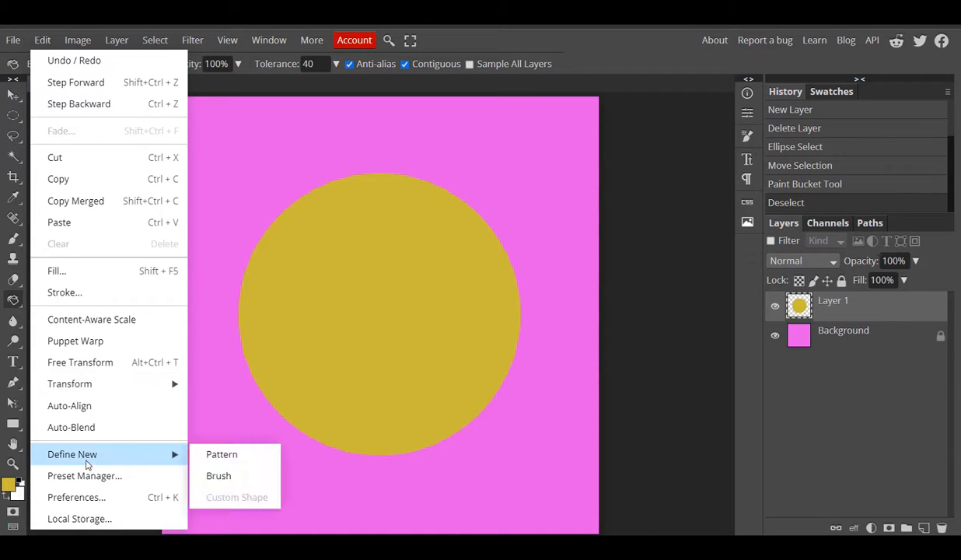
left_click(224, 462)
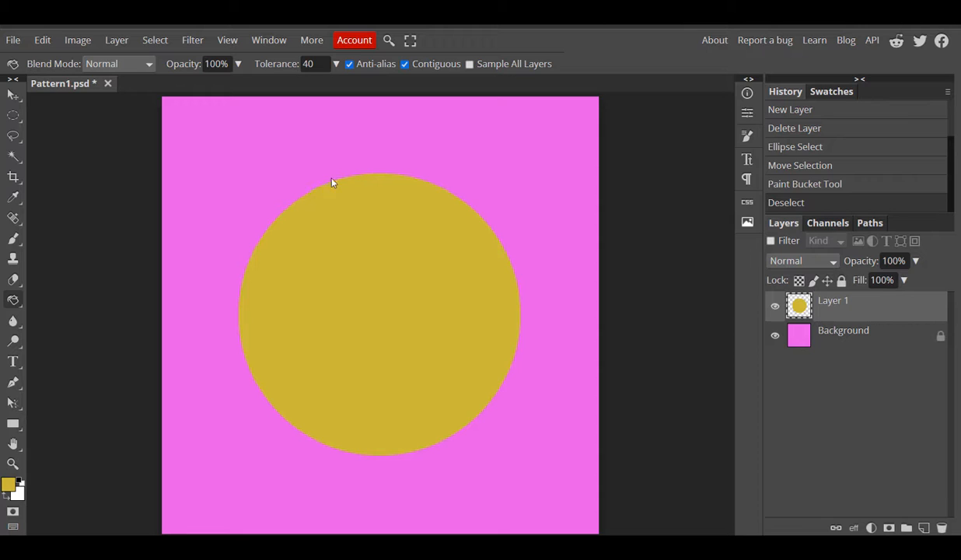
- Start a new document using the A4 print preset
left_click(12, 44)
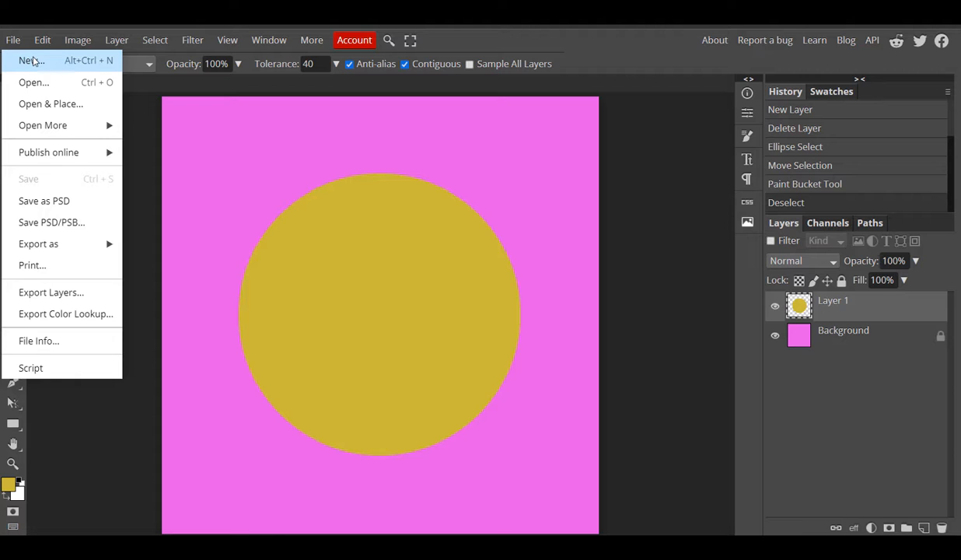
left_click(33, 61)
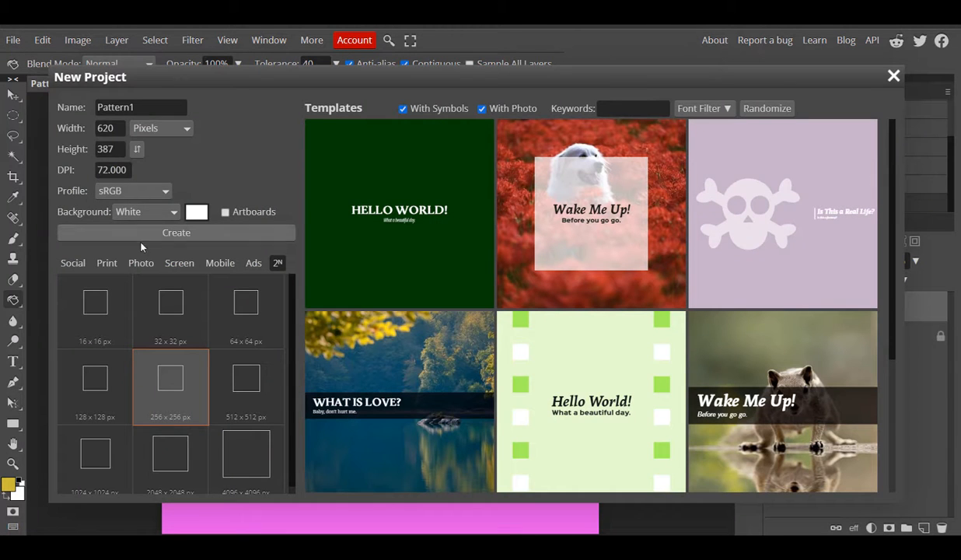
left_click(99, 265)
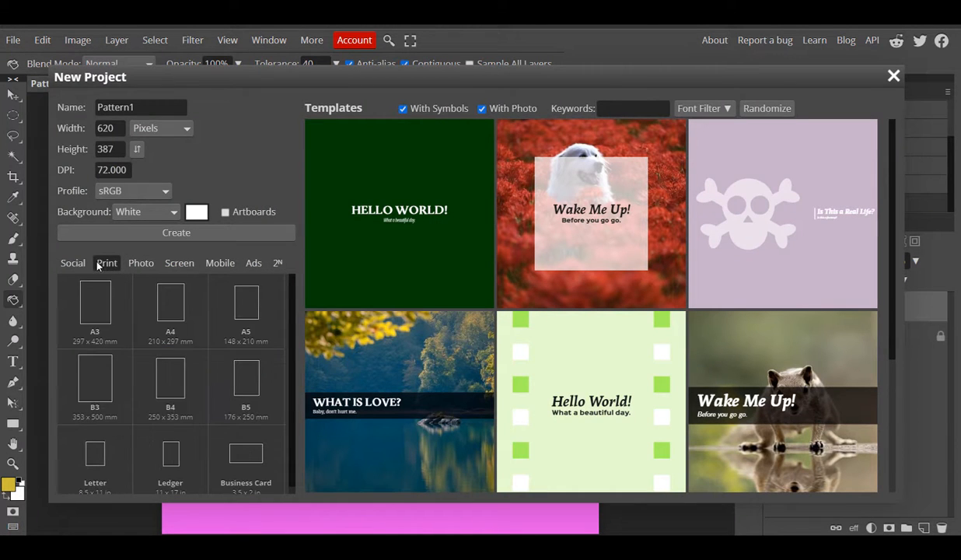
left_click(171, 310)
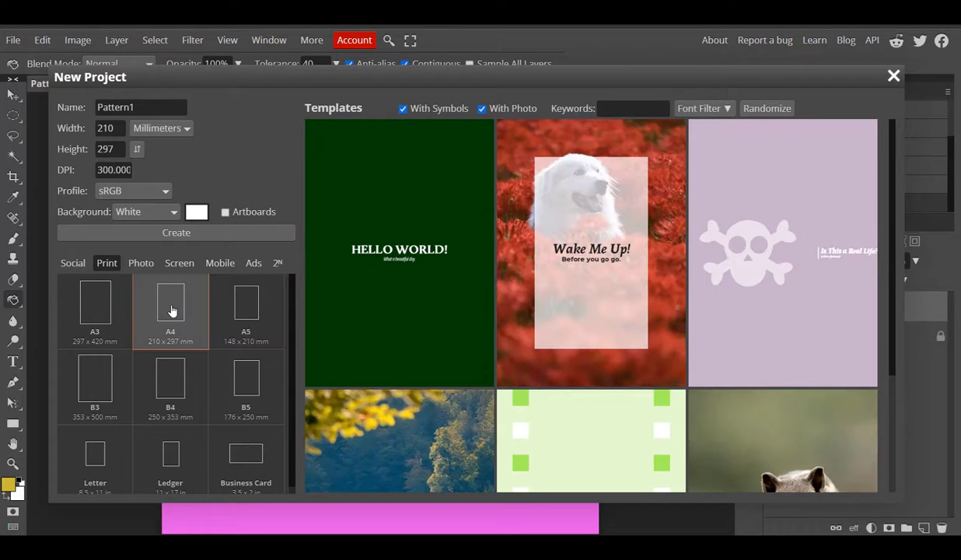
- Set the resolution to 120 DPI, enter a custom document name, and create it
left_click(121, 127)
key("Tab")
left_click(100, 169)
left_click_drag(107, 169, 97, 169)
type("120")
double_click(139, 106)
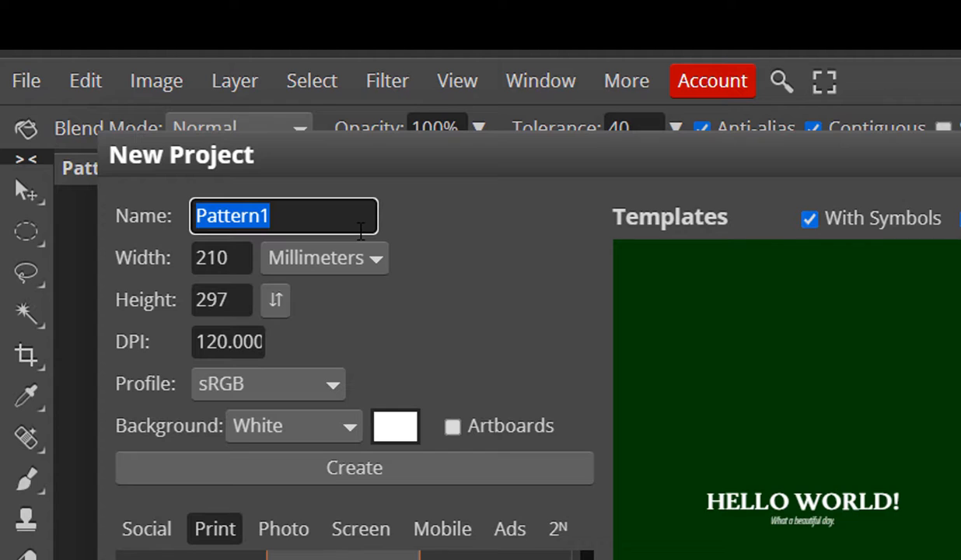
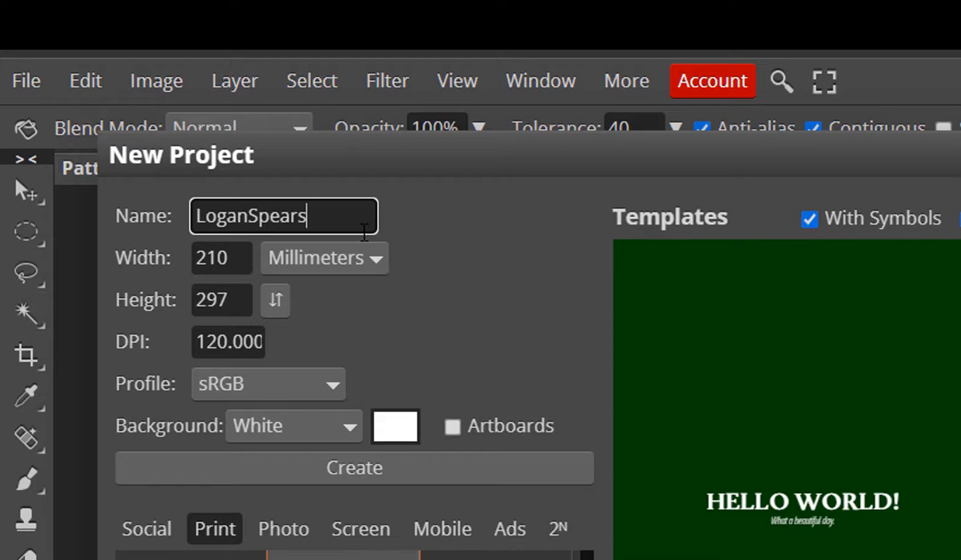
type("-1")
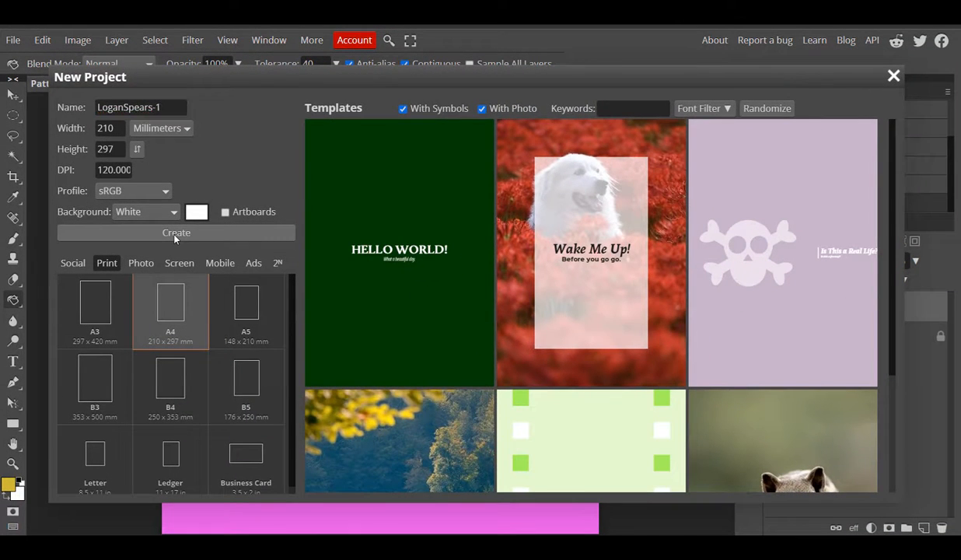
left_click(174, 233)
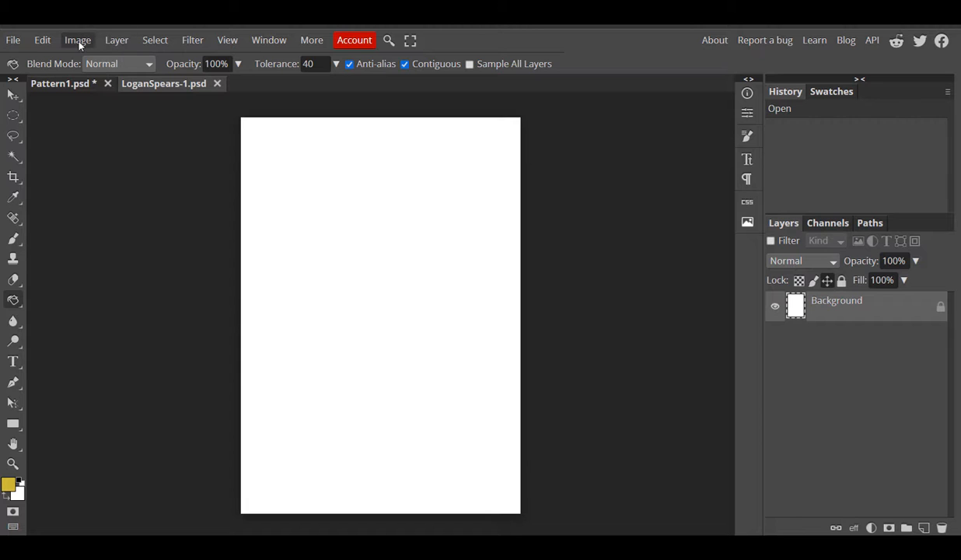
- Add a Pattern Overlay layer style to the A4 Background and open its pattern picker
left_click(109, 42)
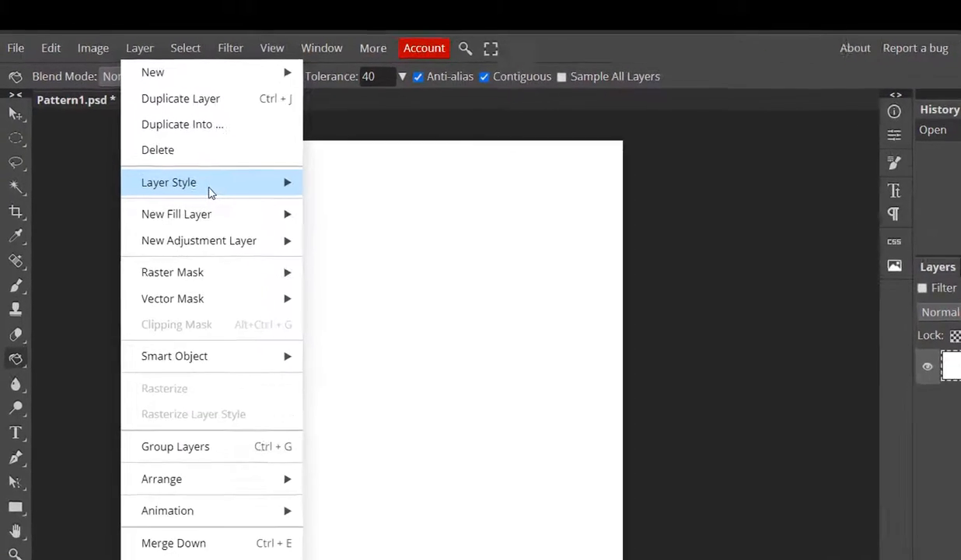
mouse_move(211, 192)
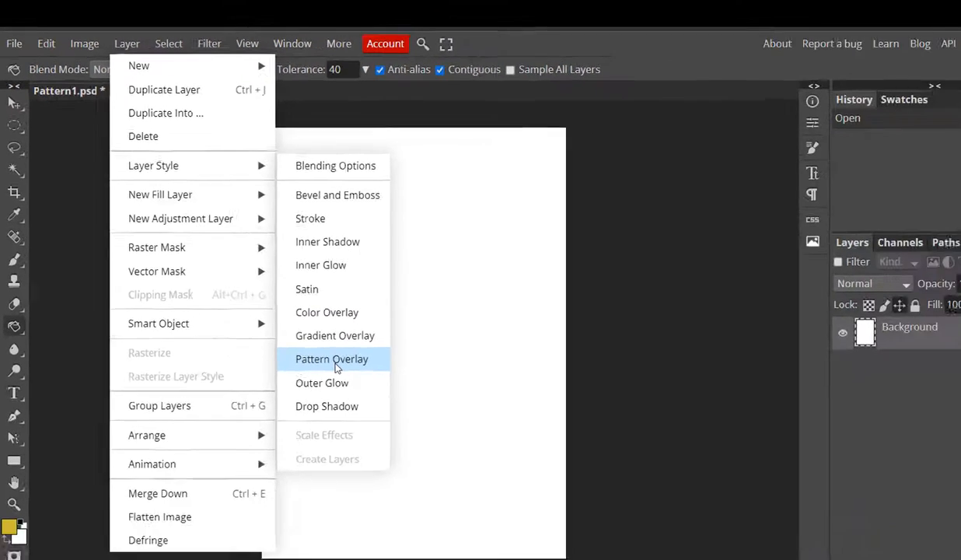
left_click(425, 453)
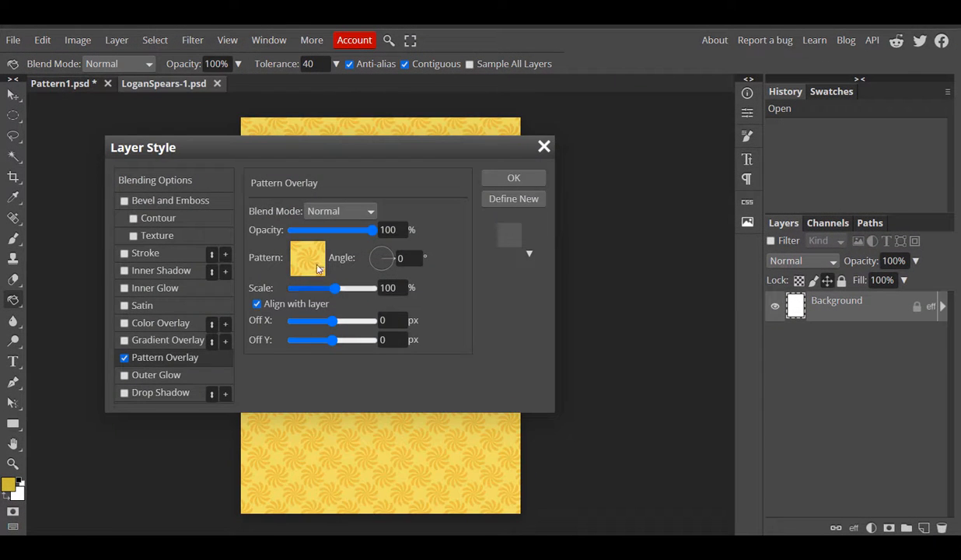
left_click_drag(272, 155, 702, 120)
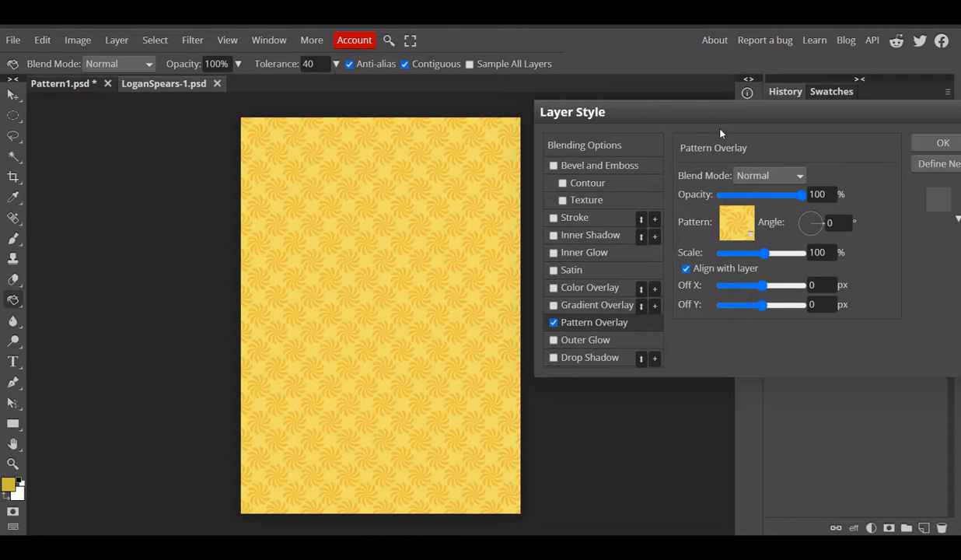
left_click_drag(688, 119, 457, 136)
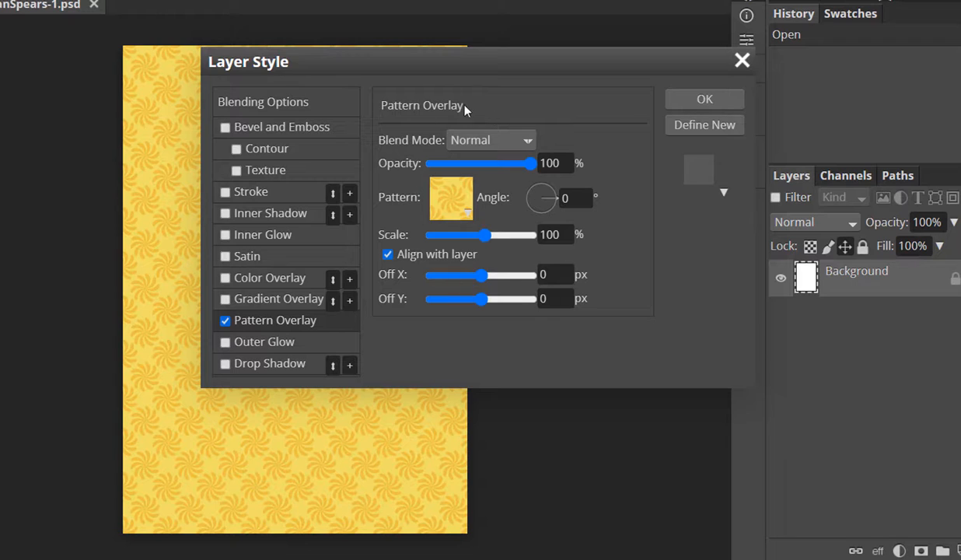
left_click(458, 211)
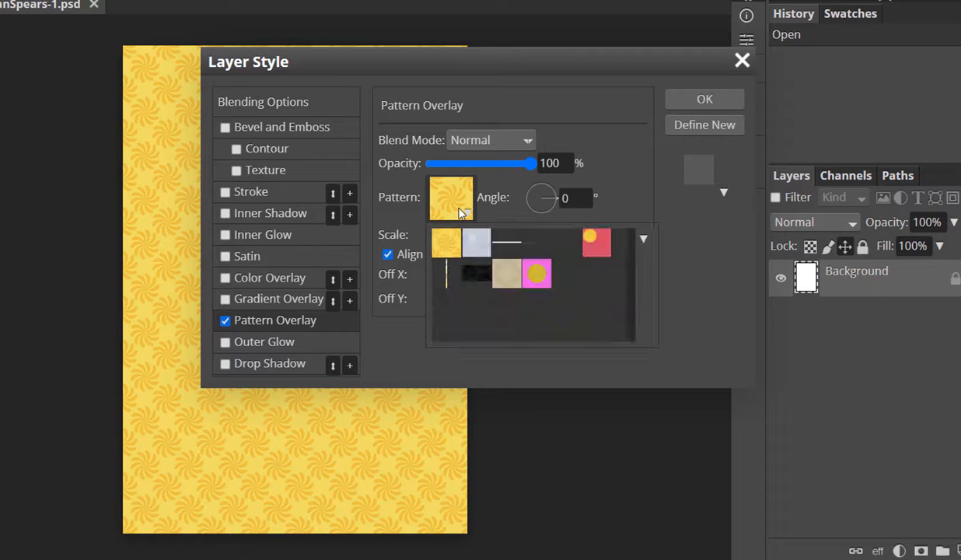
- Apply Pattern1, gold circles on pink, as the overlay scaled to 26%
left_click(537, 281)
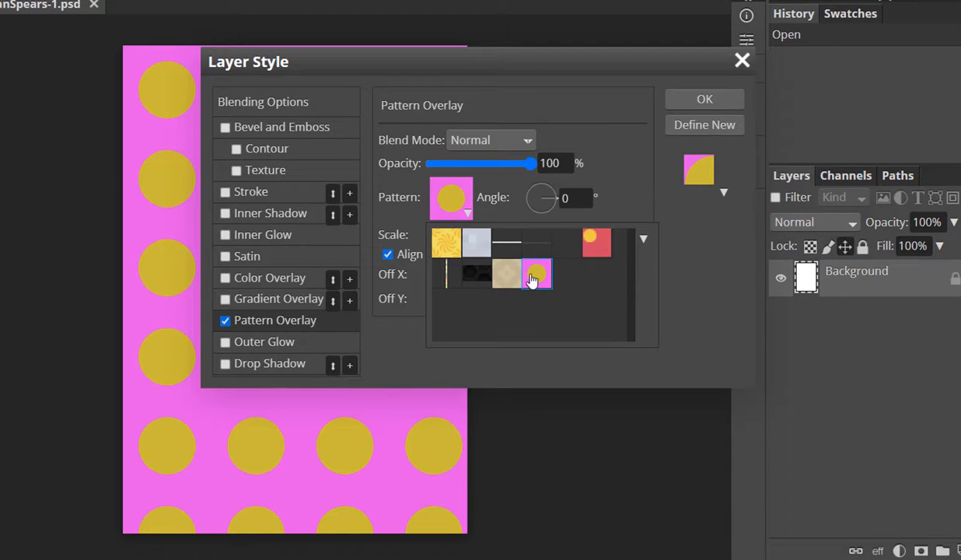
left_click(436, 58)
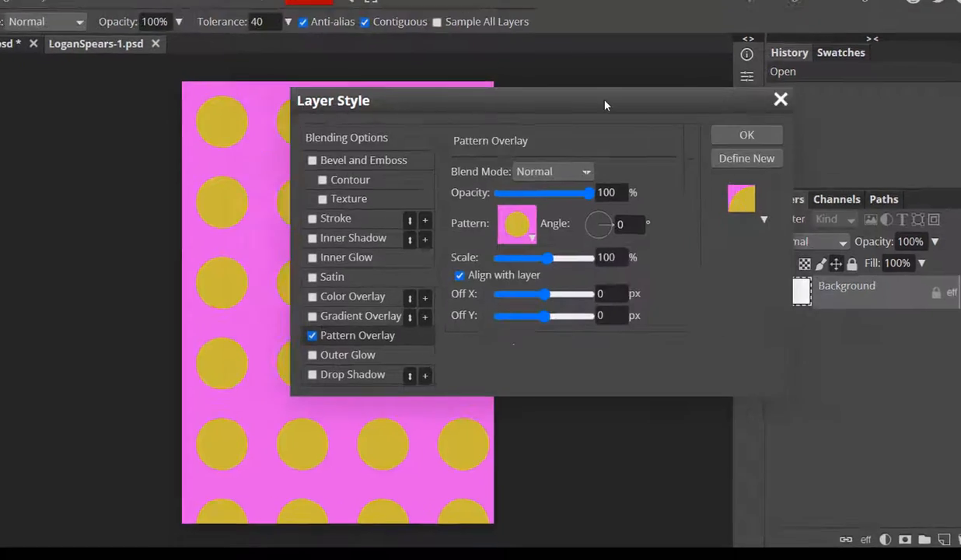
left_click_drag(604, 105, 763, 74)
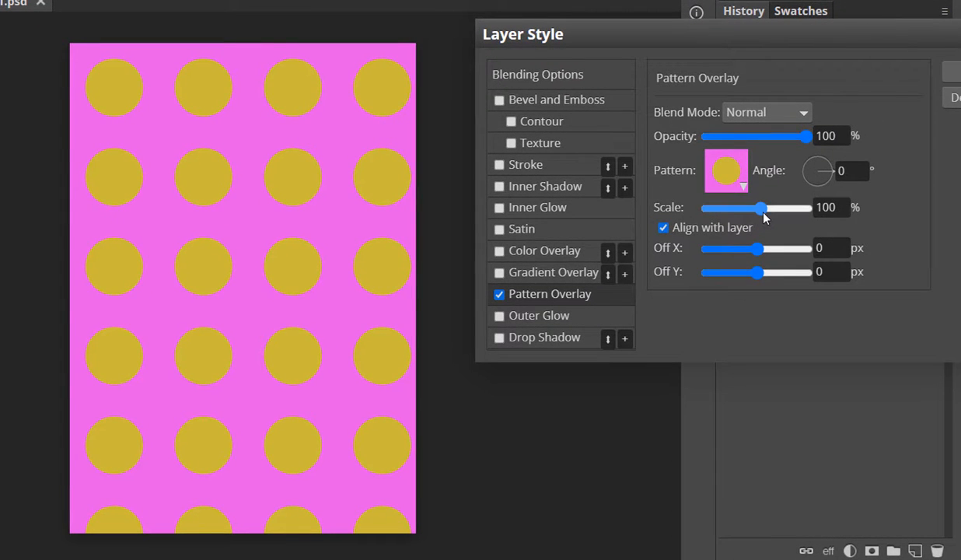
left_click_drag(764, 217, 737, 207)
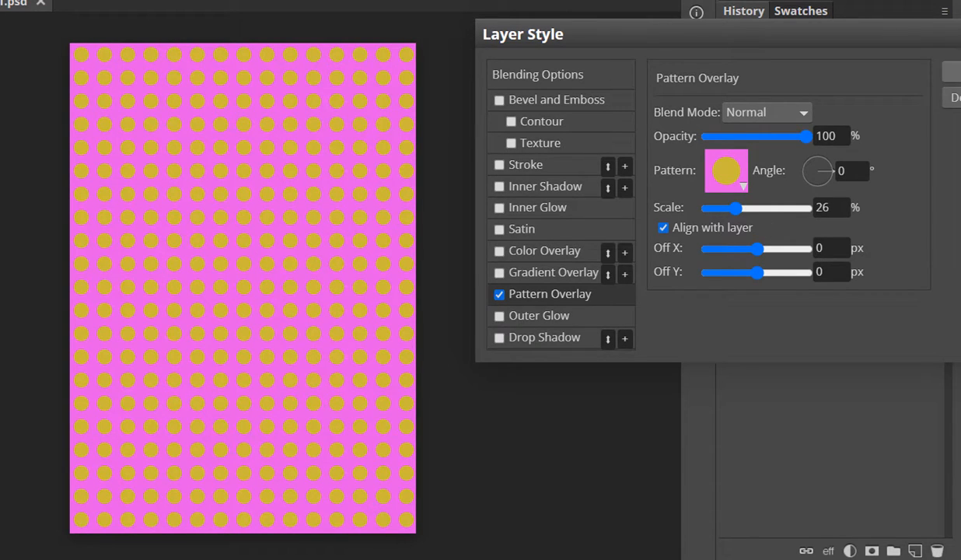
left_click(956, 72)
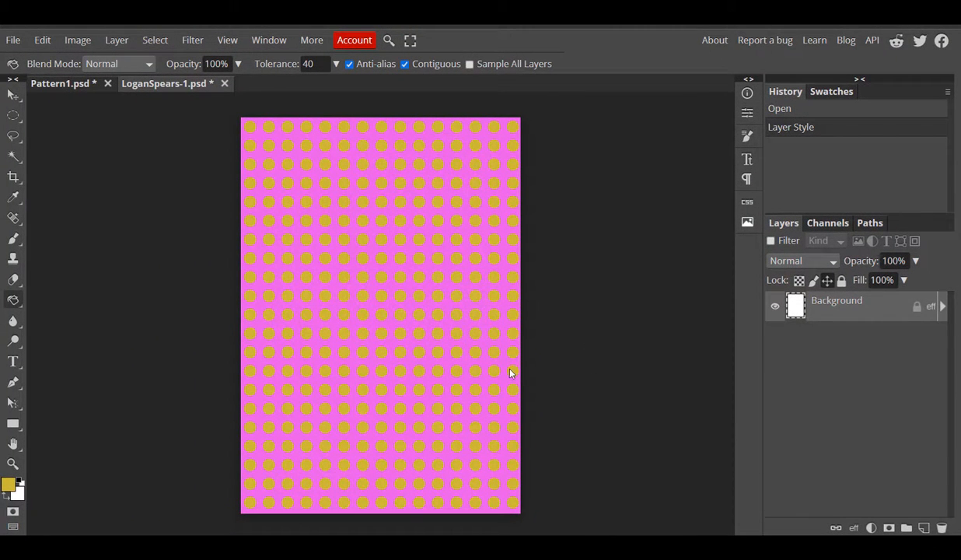
- Export the dotted A4 page as a 992 × 1403 px JPG at 70% quality
left_click(13, 40)
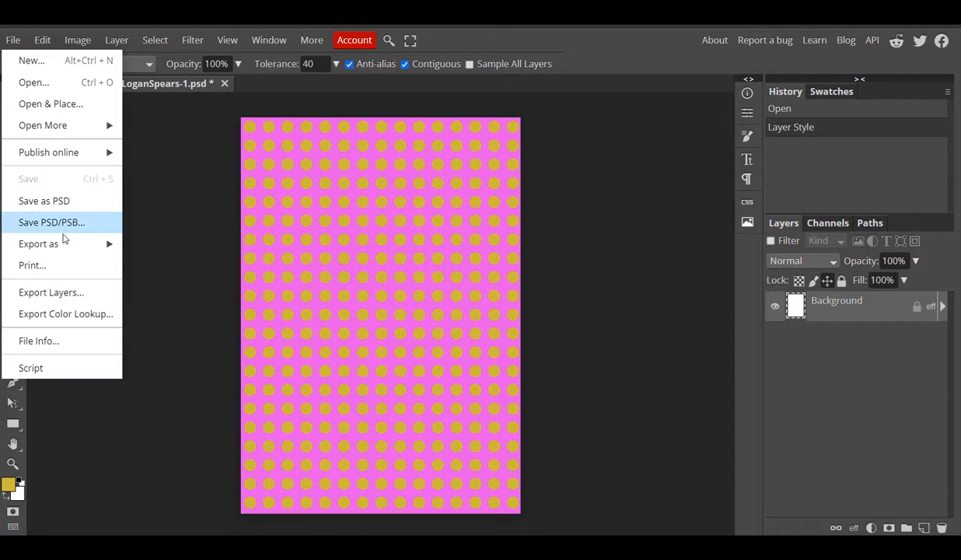
mouse_move(65, 244)
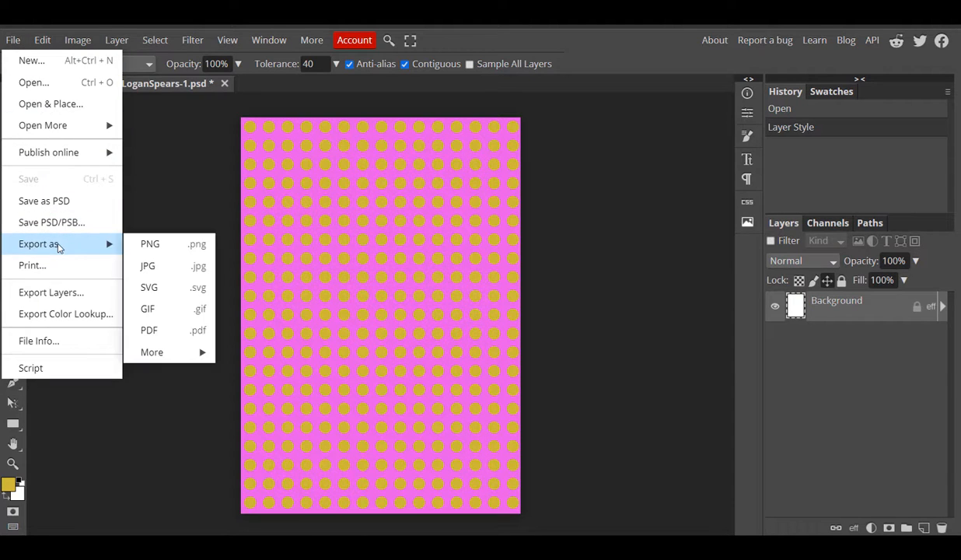
left_click(171, 274)
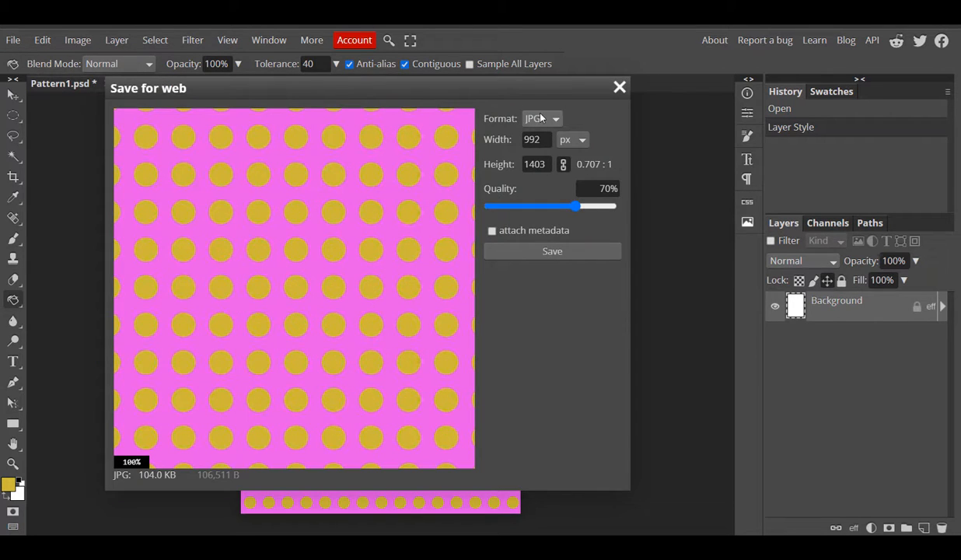
left_click(537, 139)
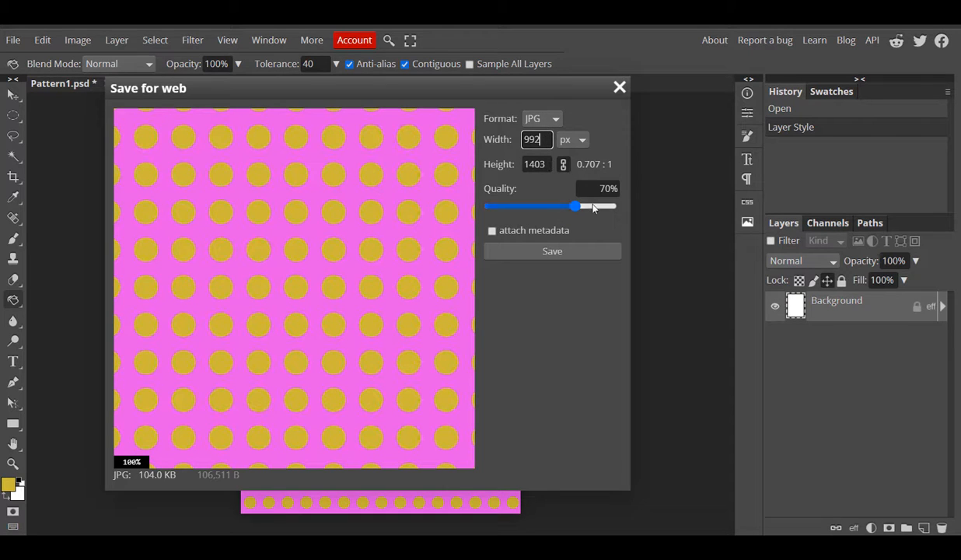
left_click(541, 252)
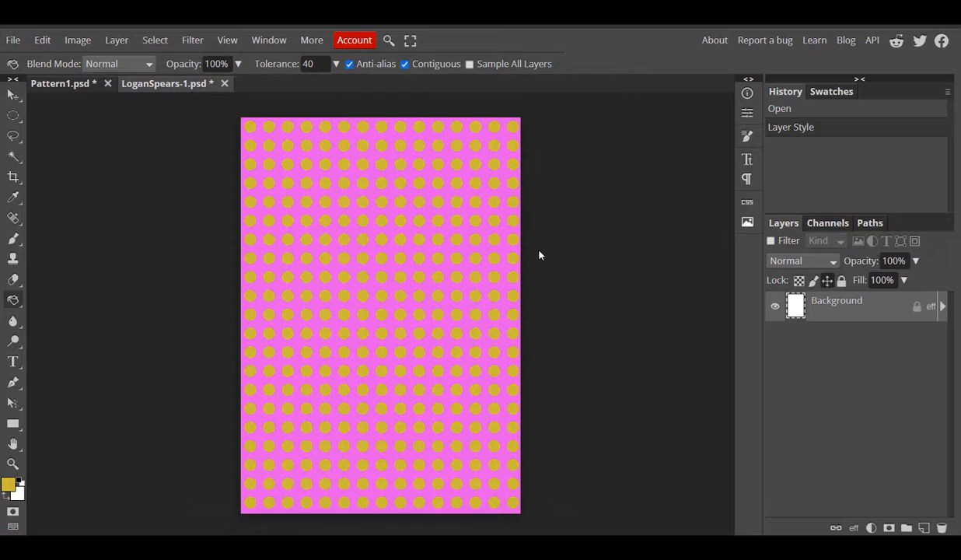